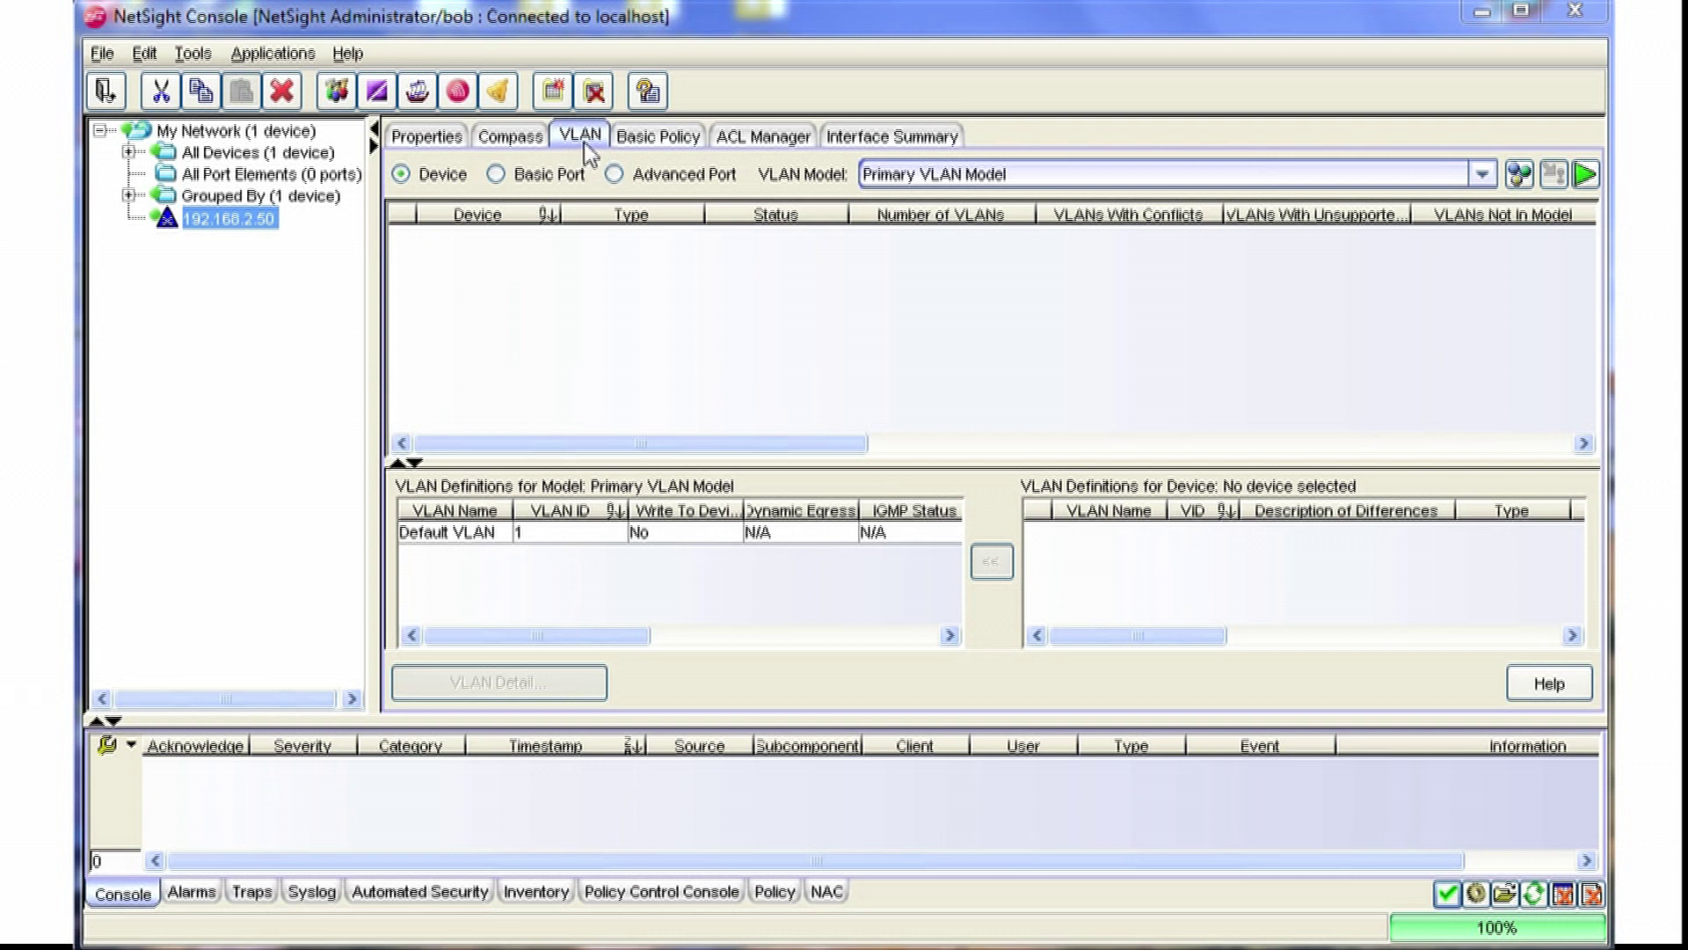
Step: Show the Primary VLAN Model's VLAN Definitions list, with the Default VLAN (ID 1), in the VLAN Elements Editor
left_click(1521, 177)
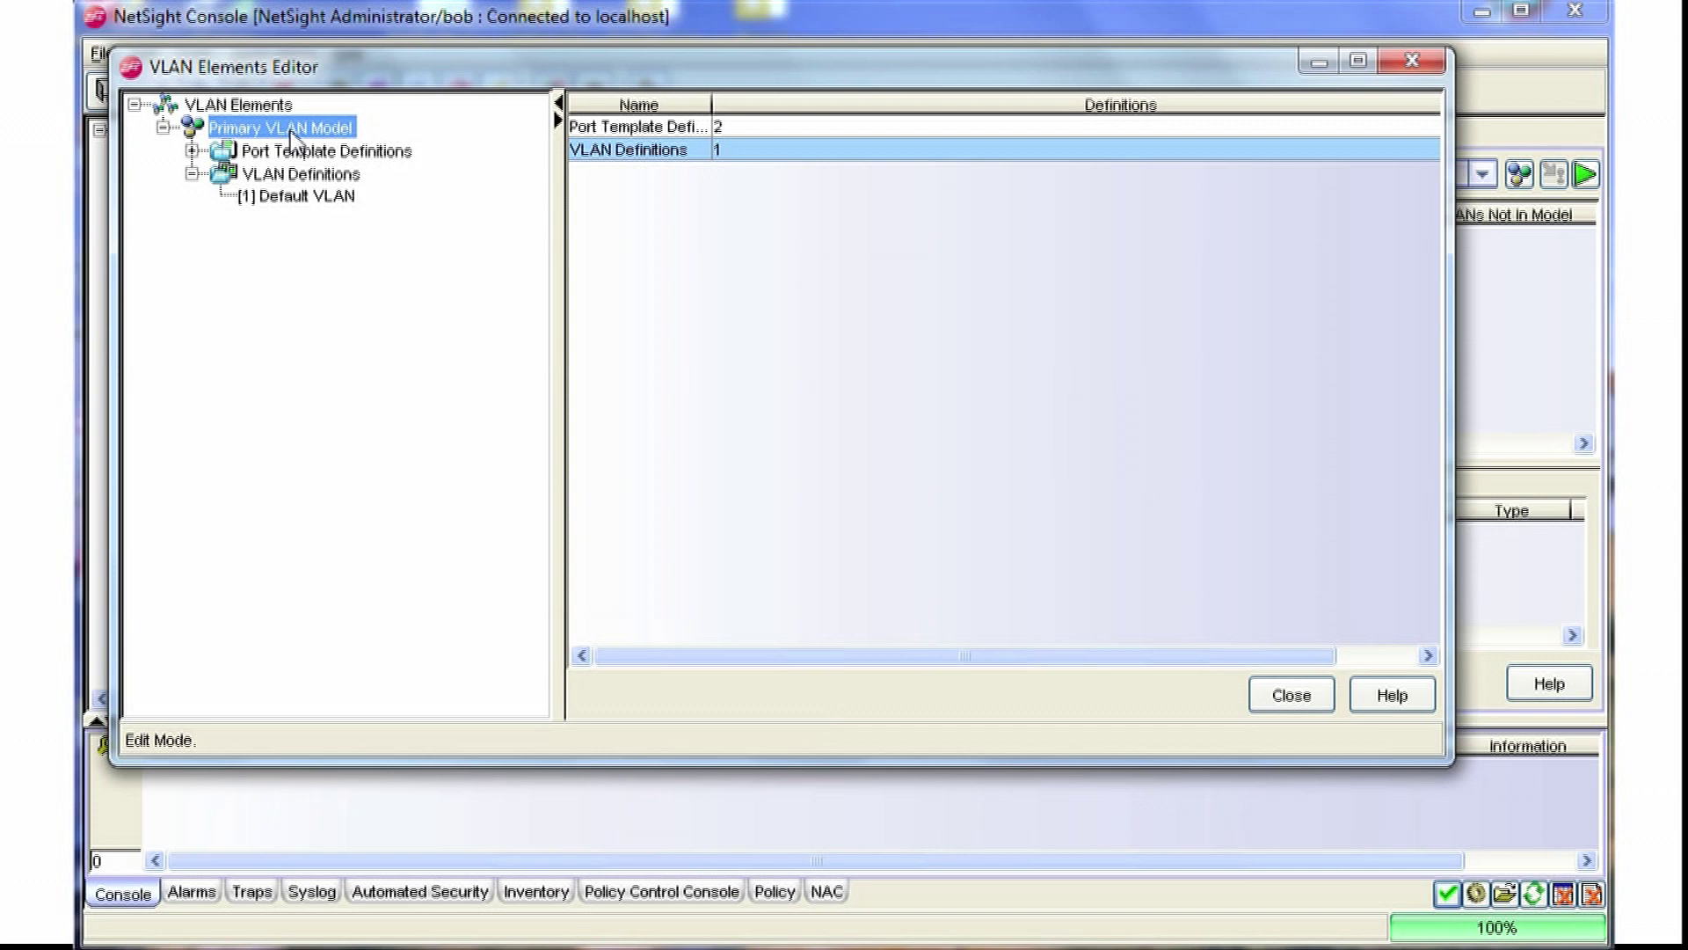
left_click(295, 180)
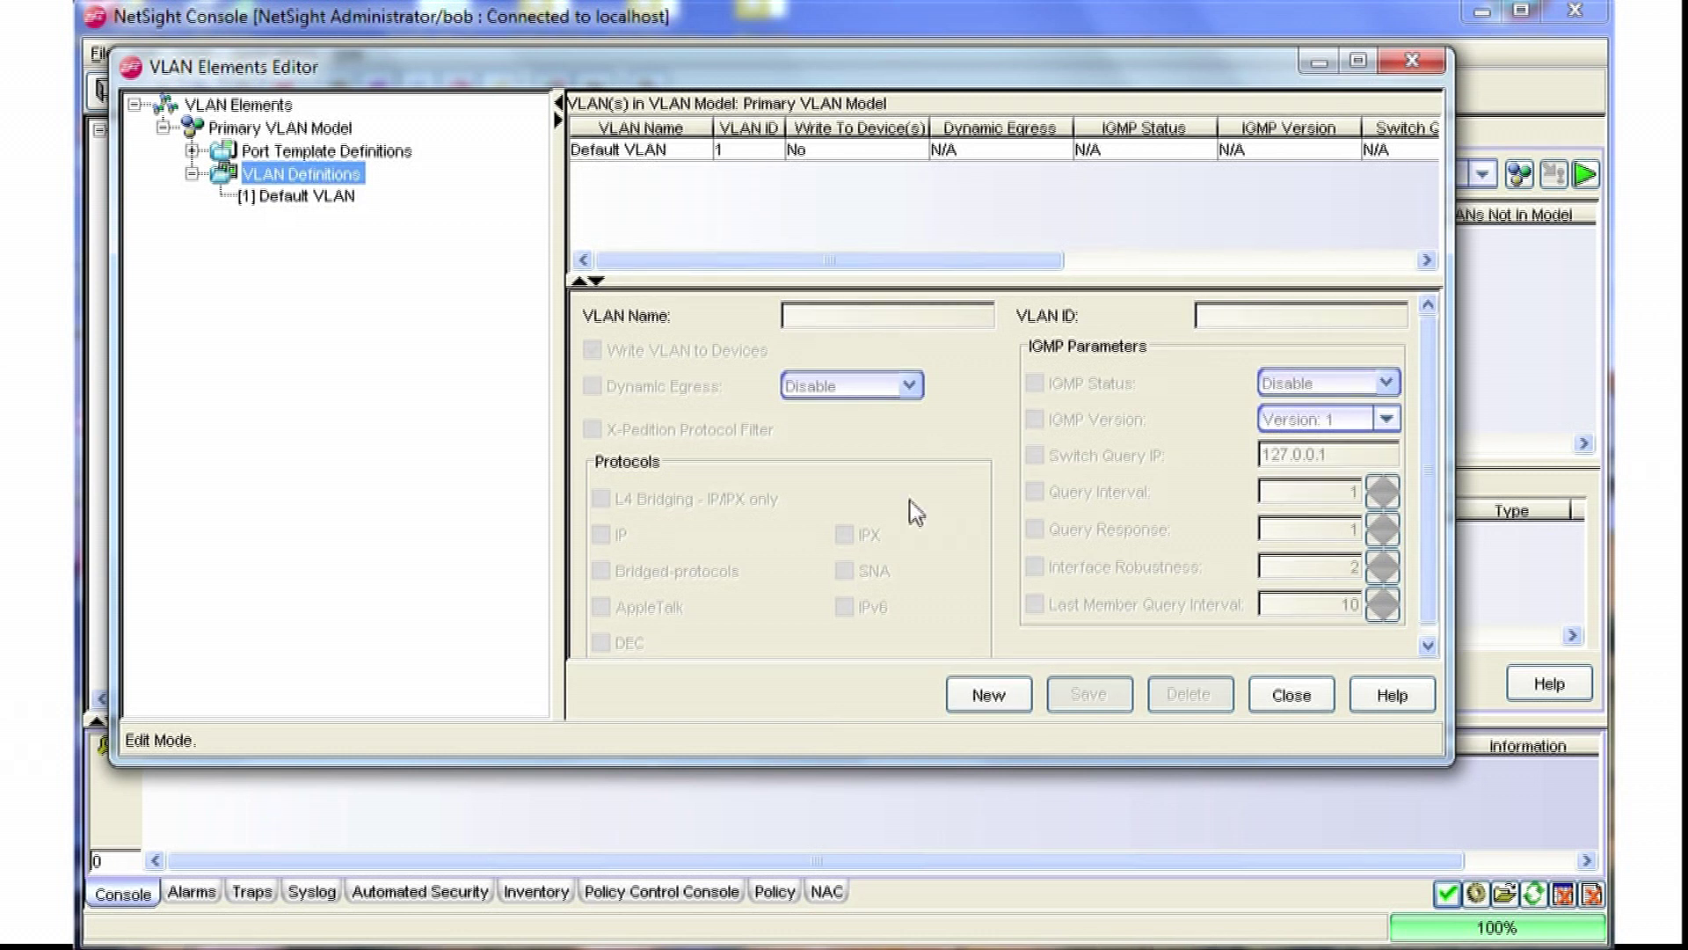
Step: Create a new VLAN named 'red' with ID 2 and save it to the model
left_click(1014, 694)
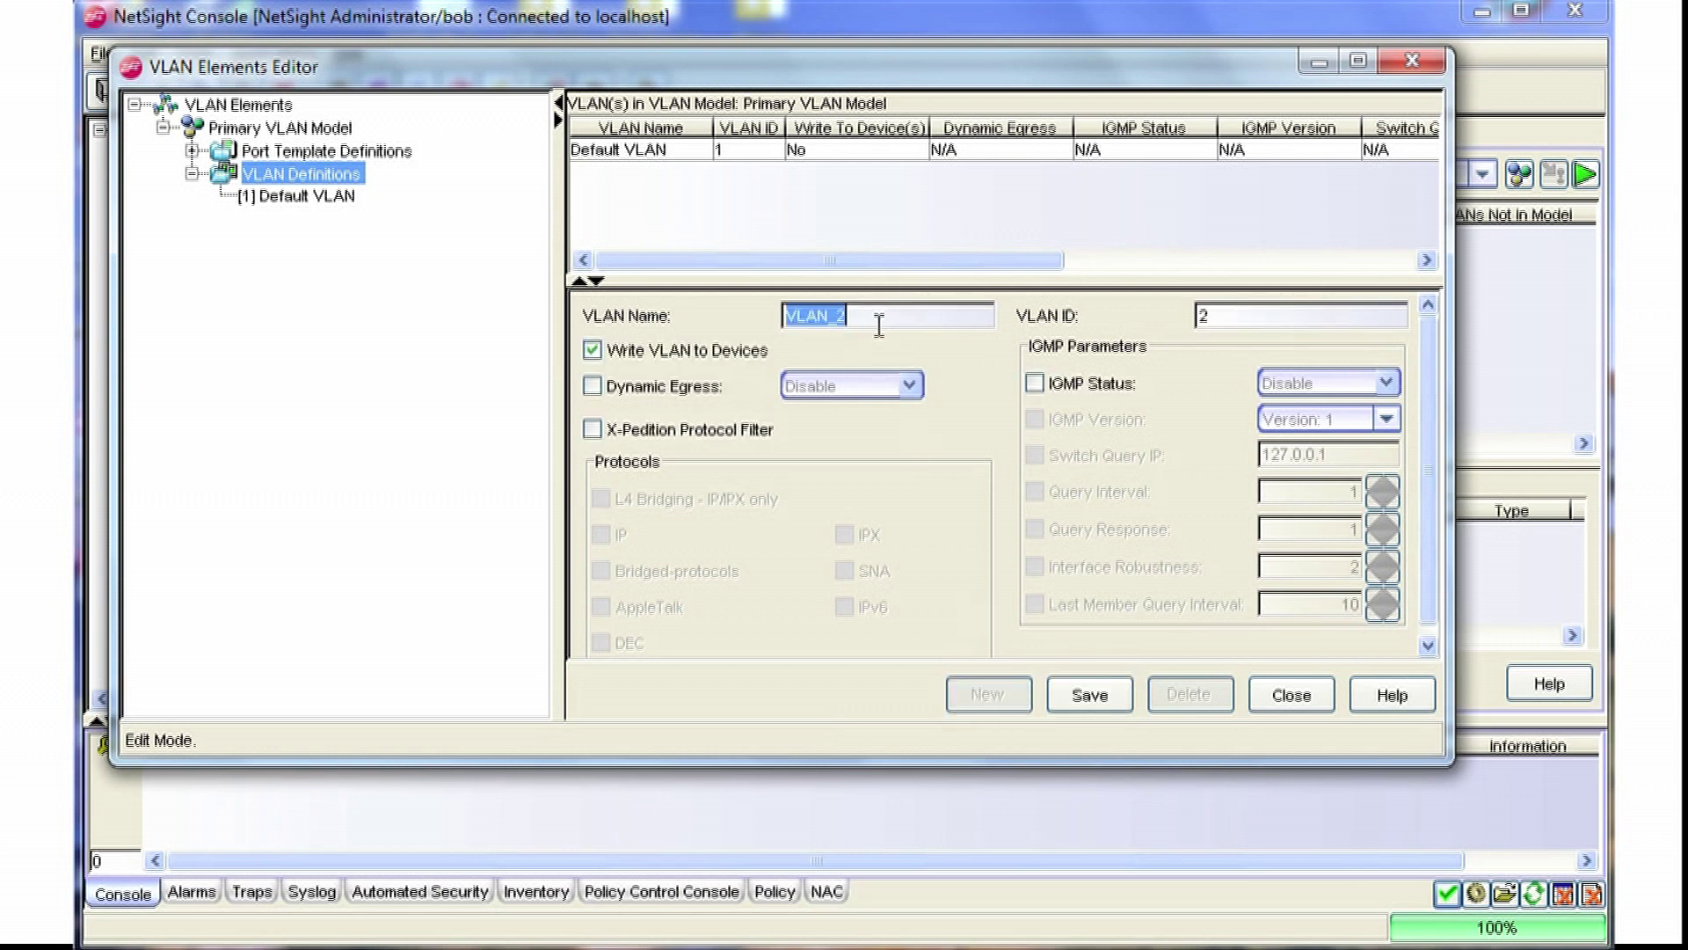
type("red")
left_click(1208, 327)
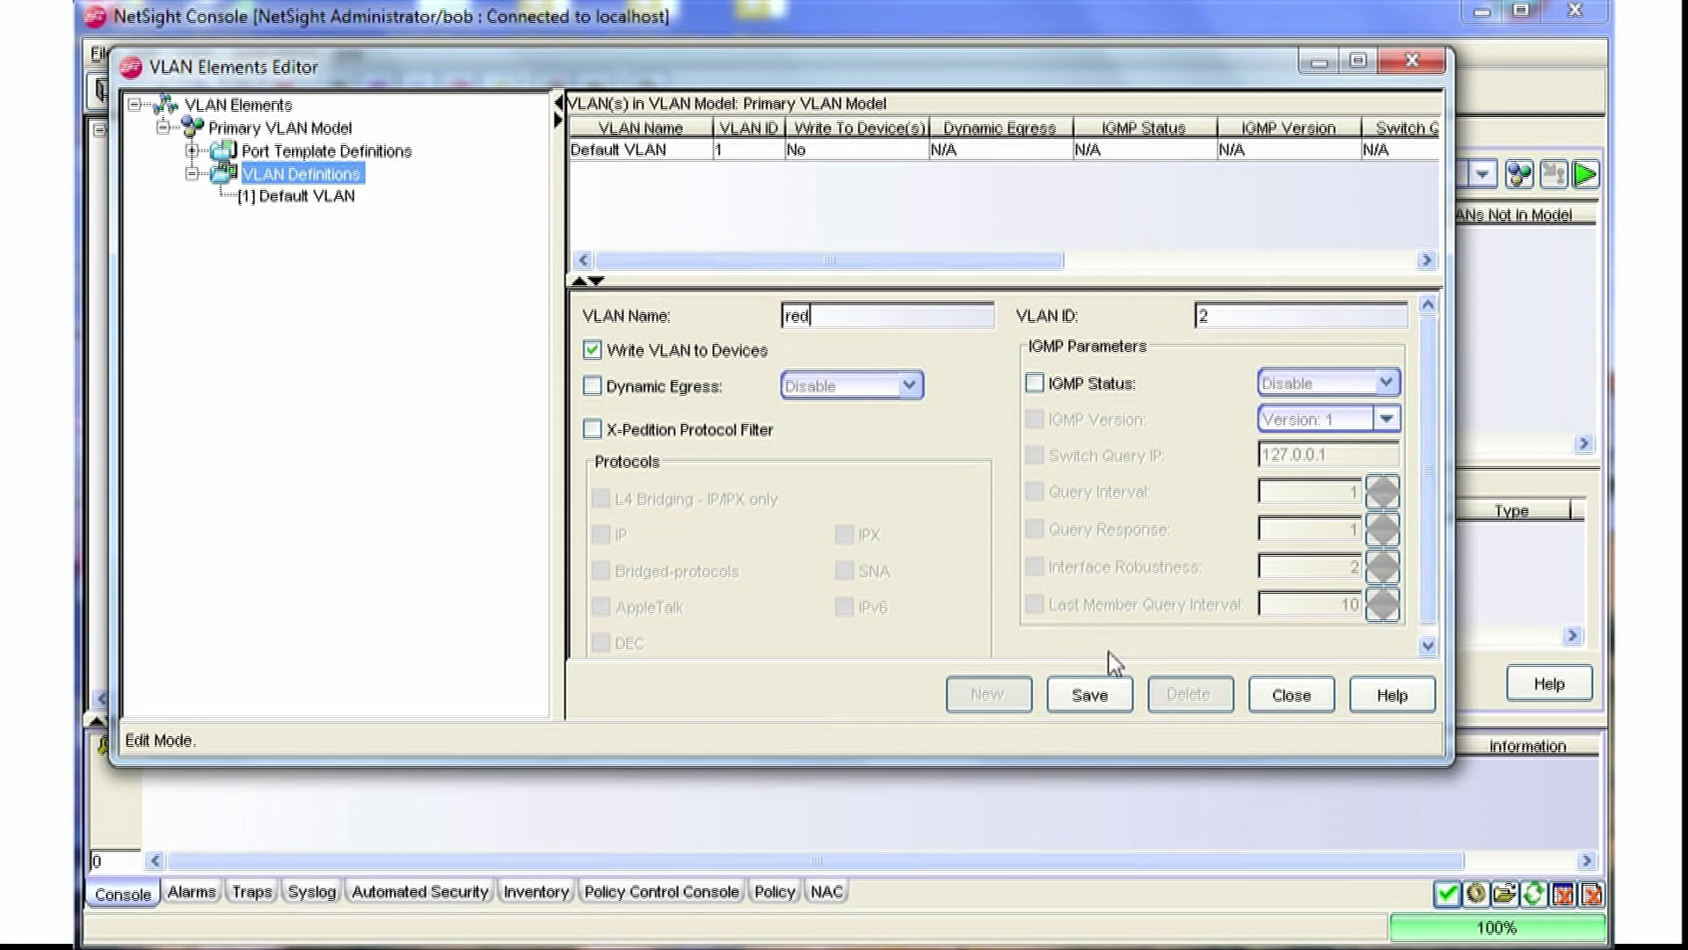
left_click(1090, 695)
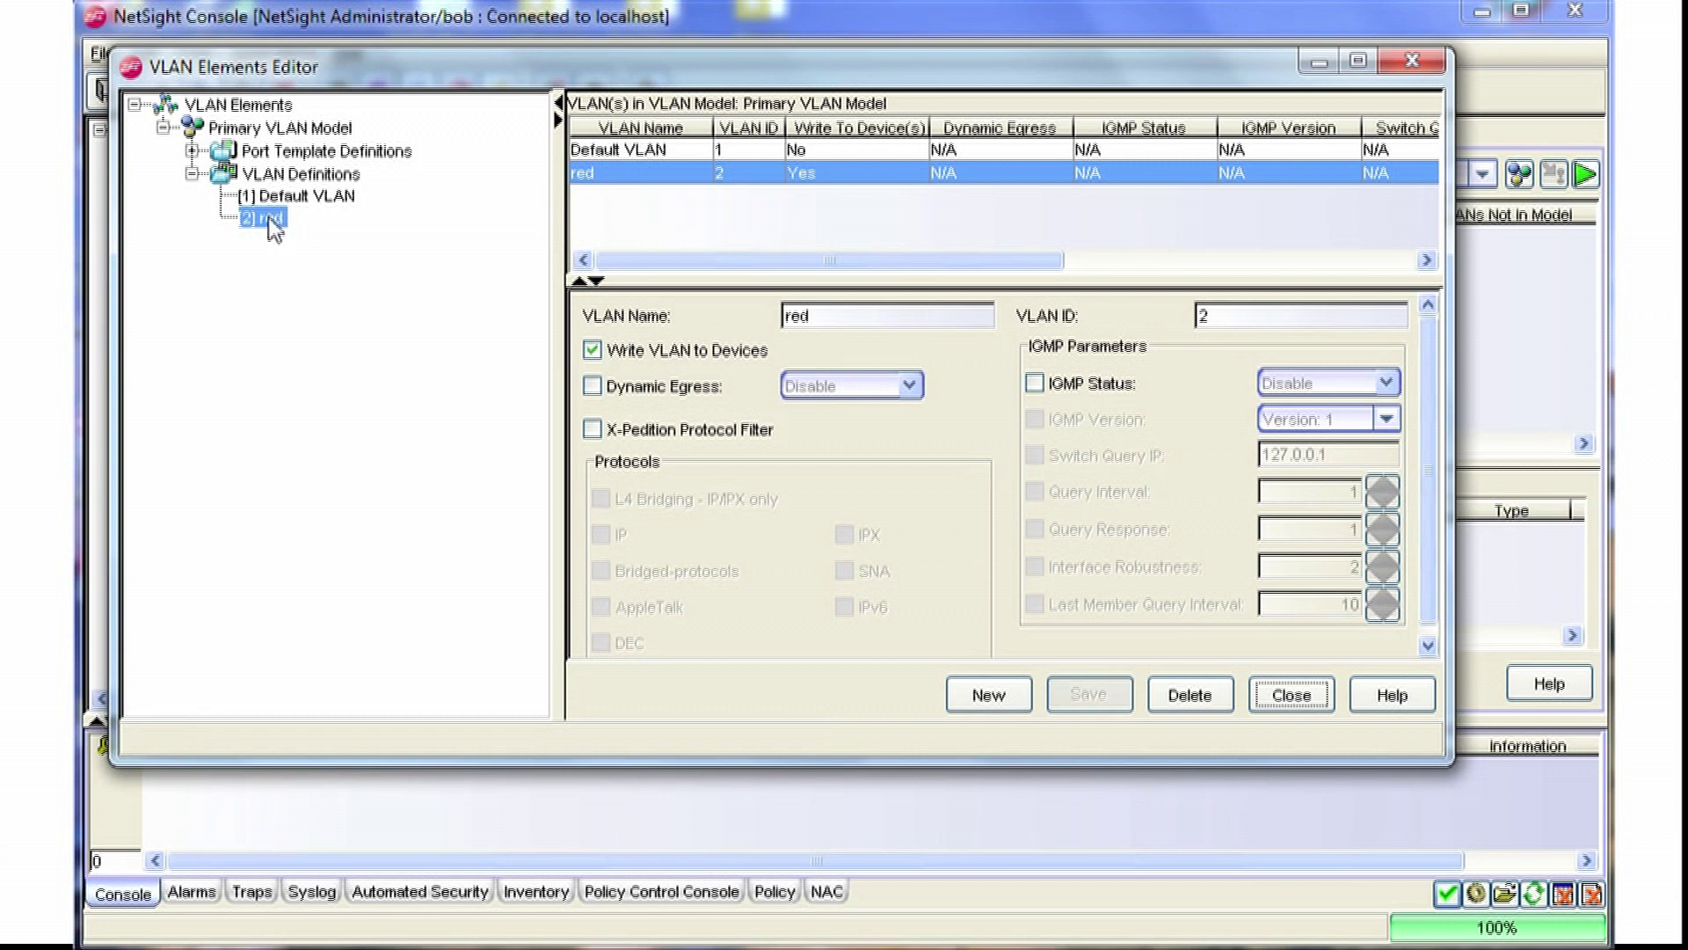
Step: Query switch 192.168.2.50 against the model and list its VLANs, showing blue (10) and green (20) missing
left_click(1293, 695)
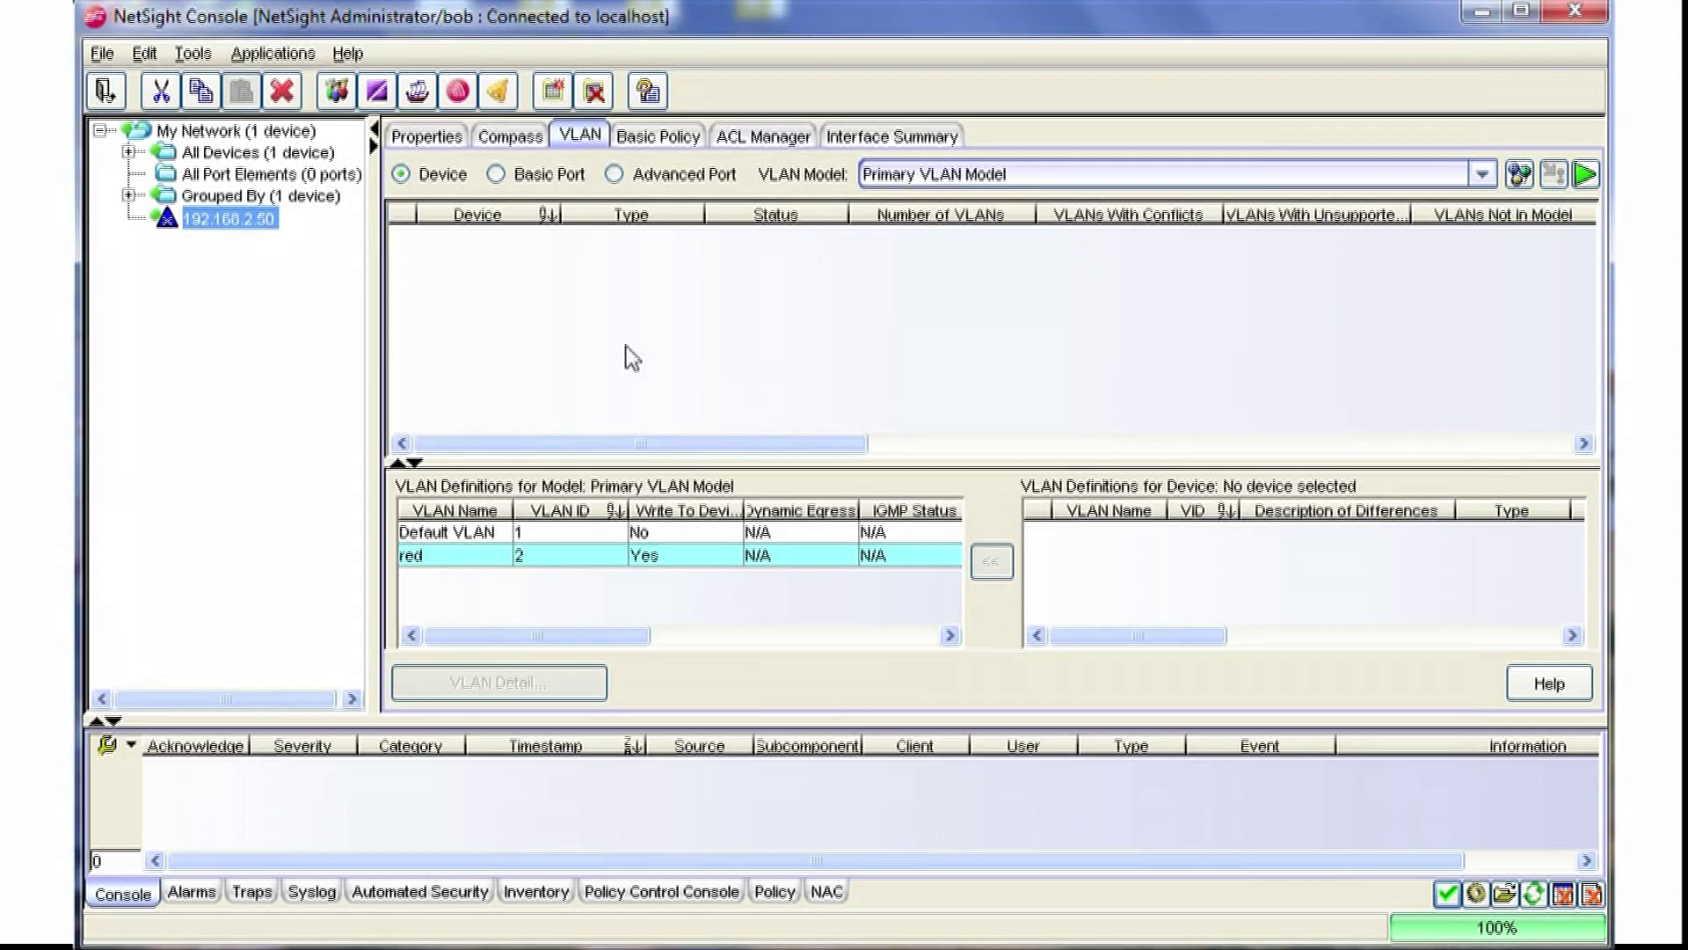
left_click(230, 219)
left_click(1587, 174)
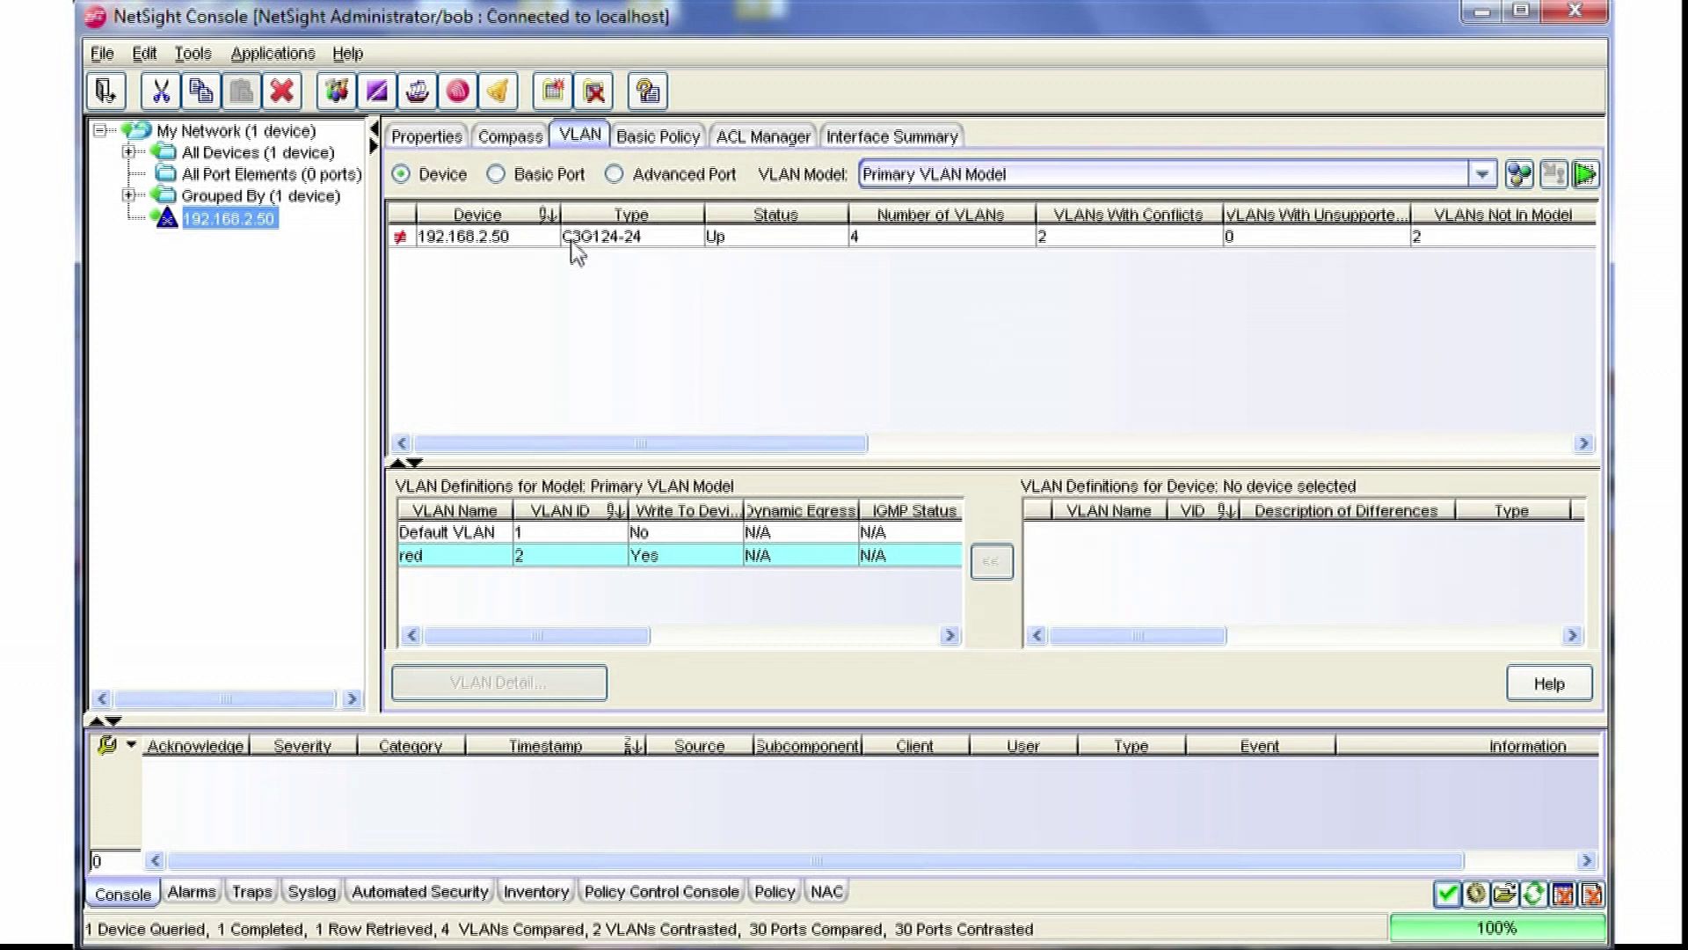
left_click(524, 239)
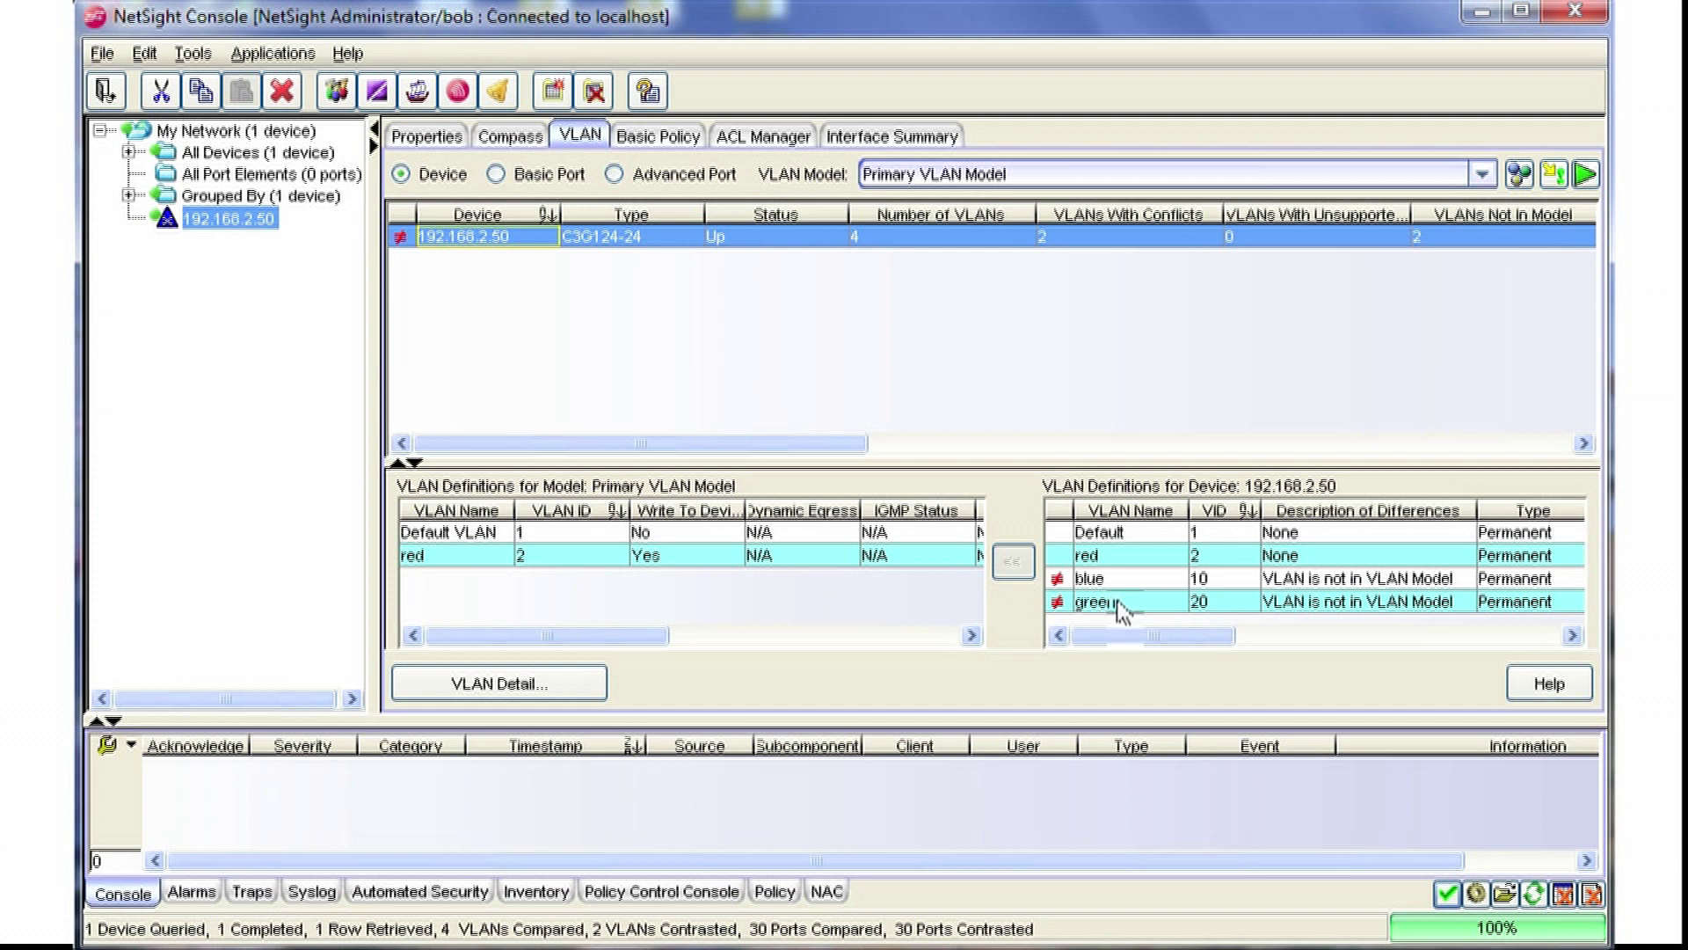
Step: Merge the switch's blue (10) and green (20) VLANs into the Primary VLAN Model, confirming the merge
left_click(1124, 533)
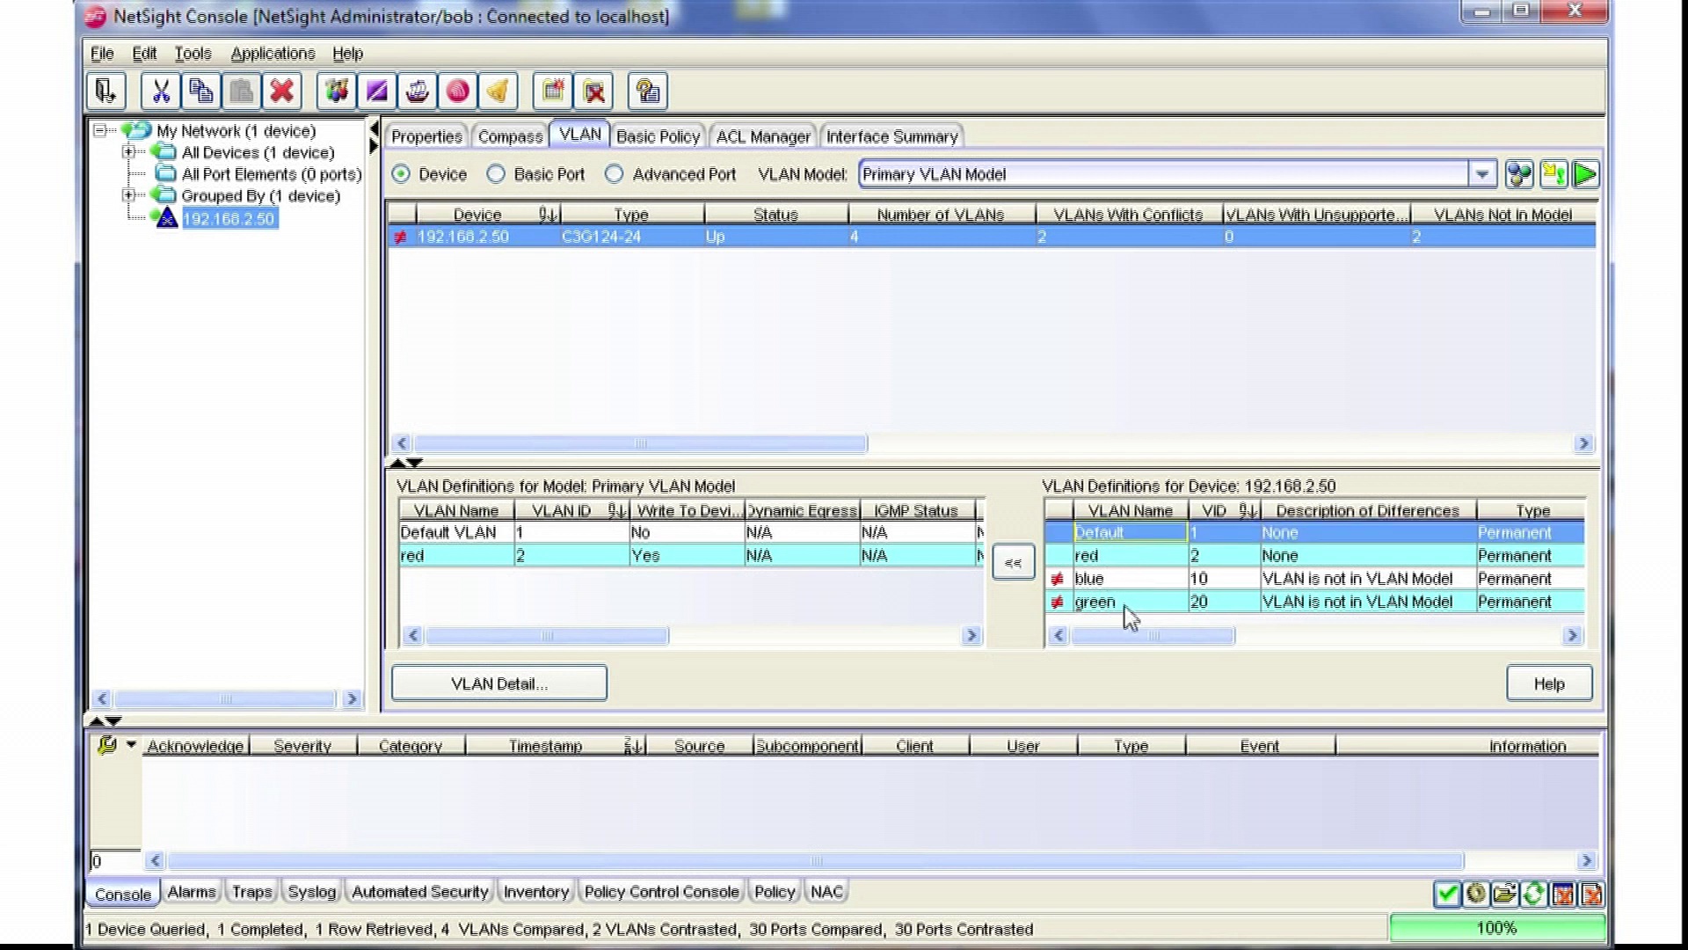
left_click(1125, 603, "shift")
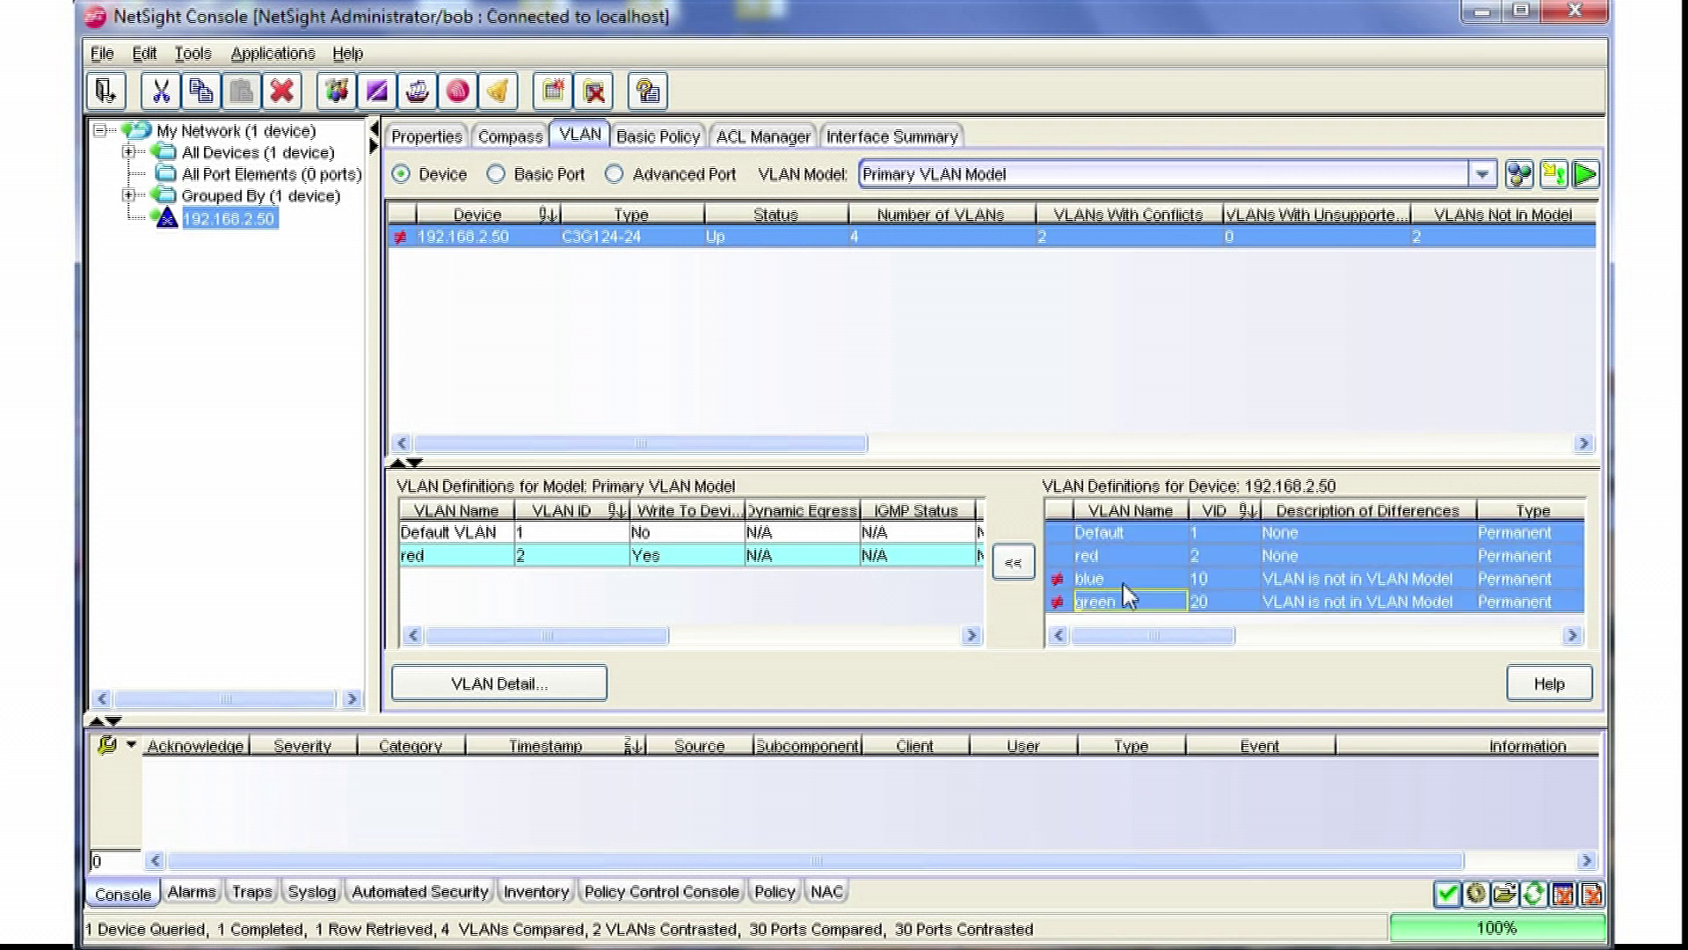
left_click(1125, 579)
left_click(1127, 605, "shift")
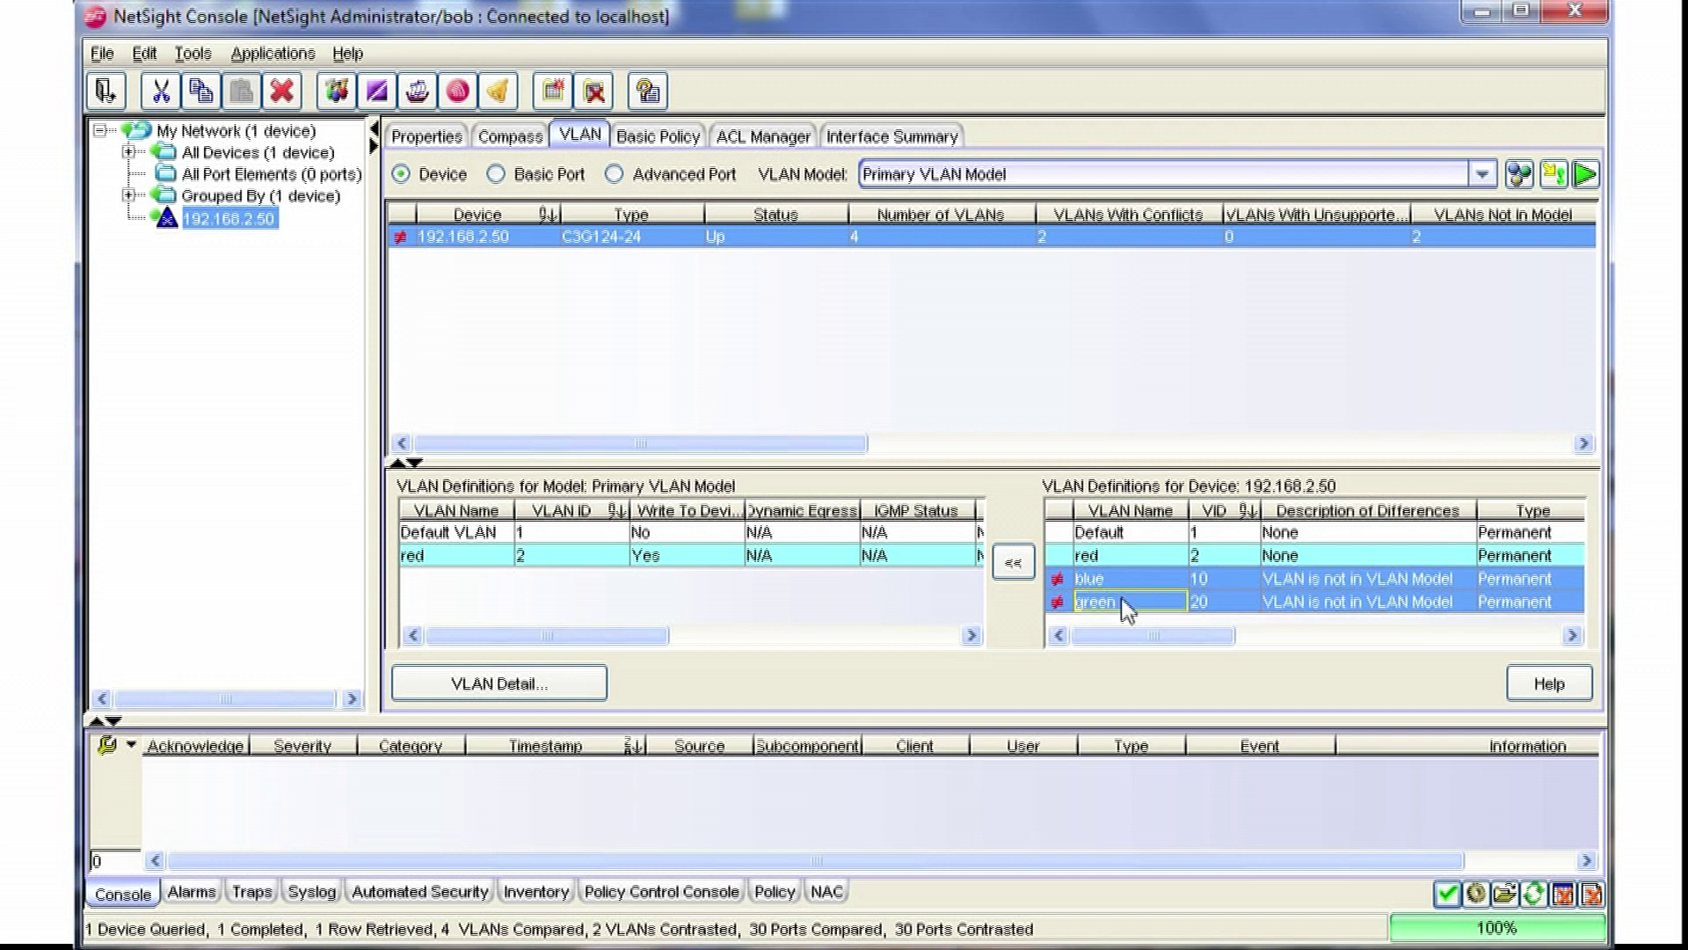
left_click(1013, 565)
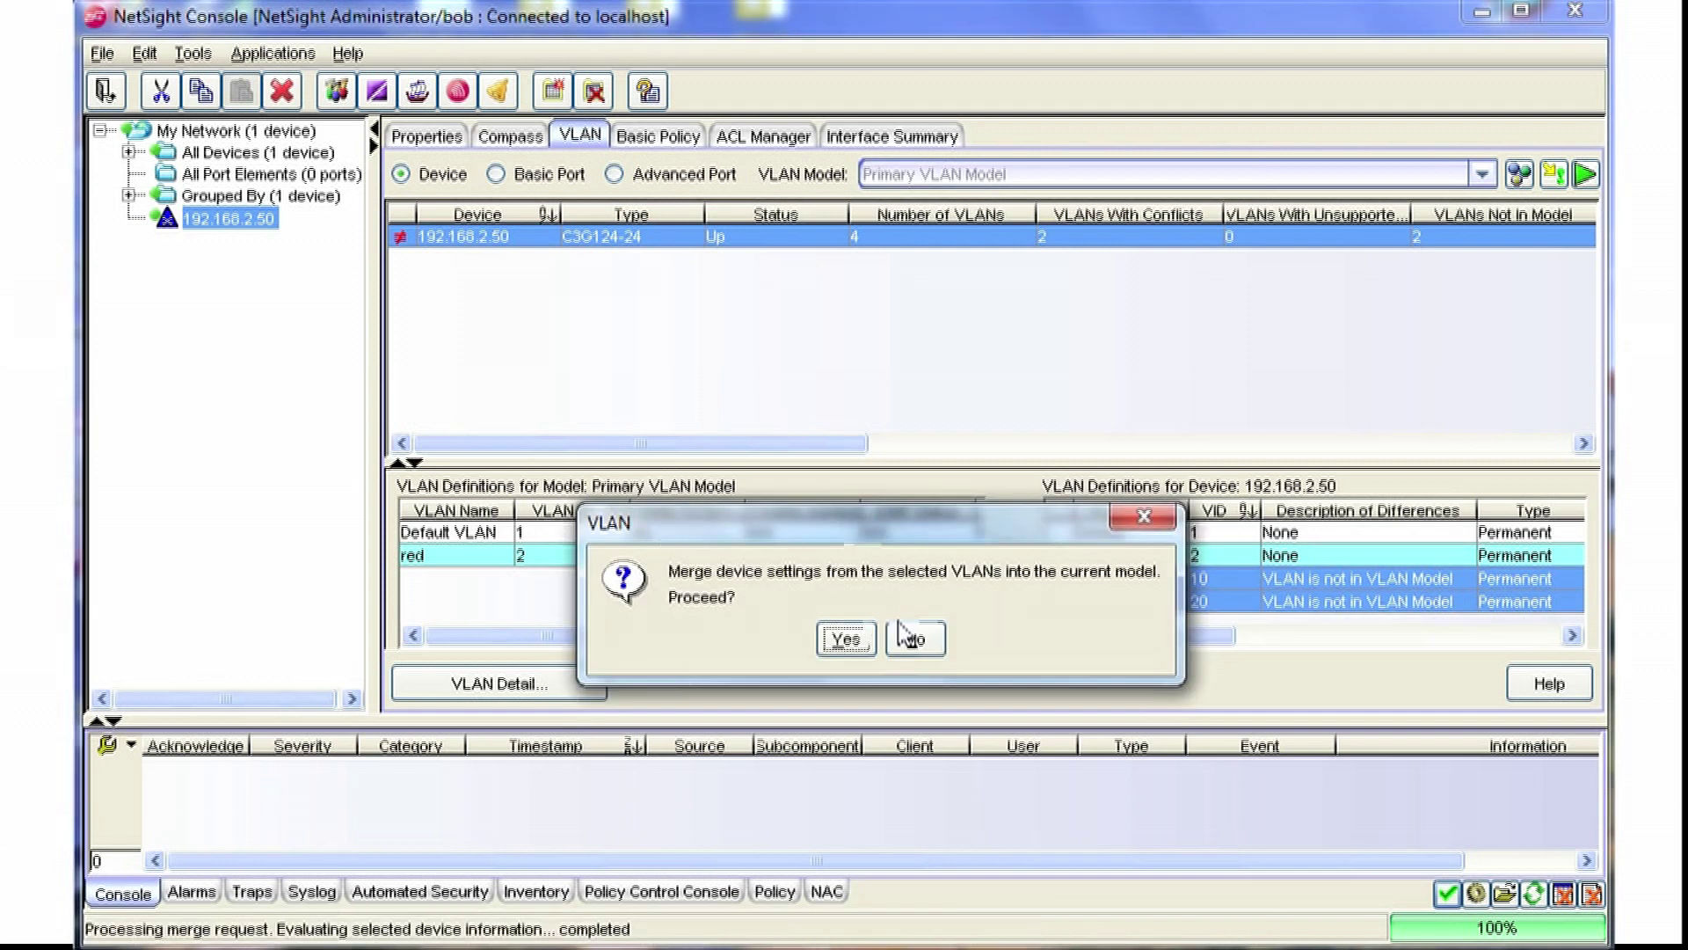
left_click(862, 641)
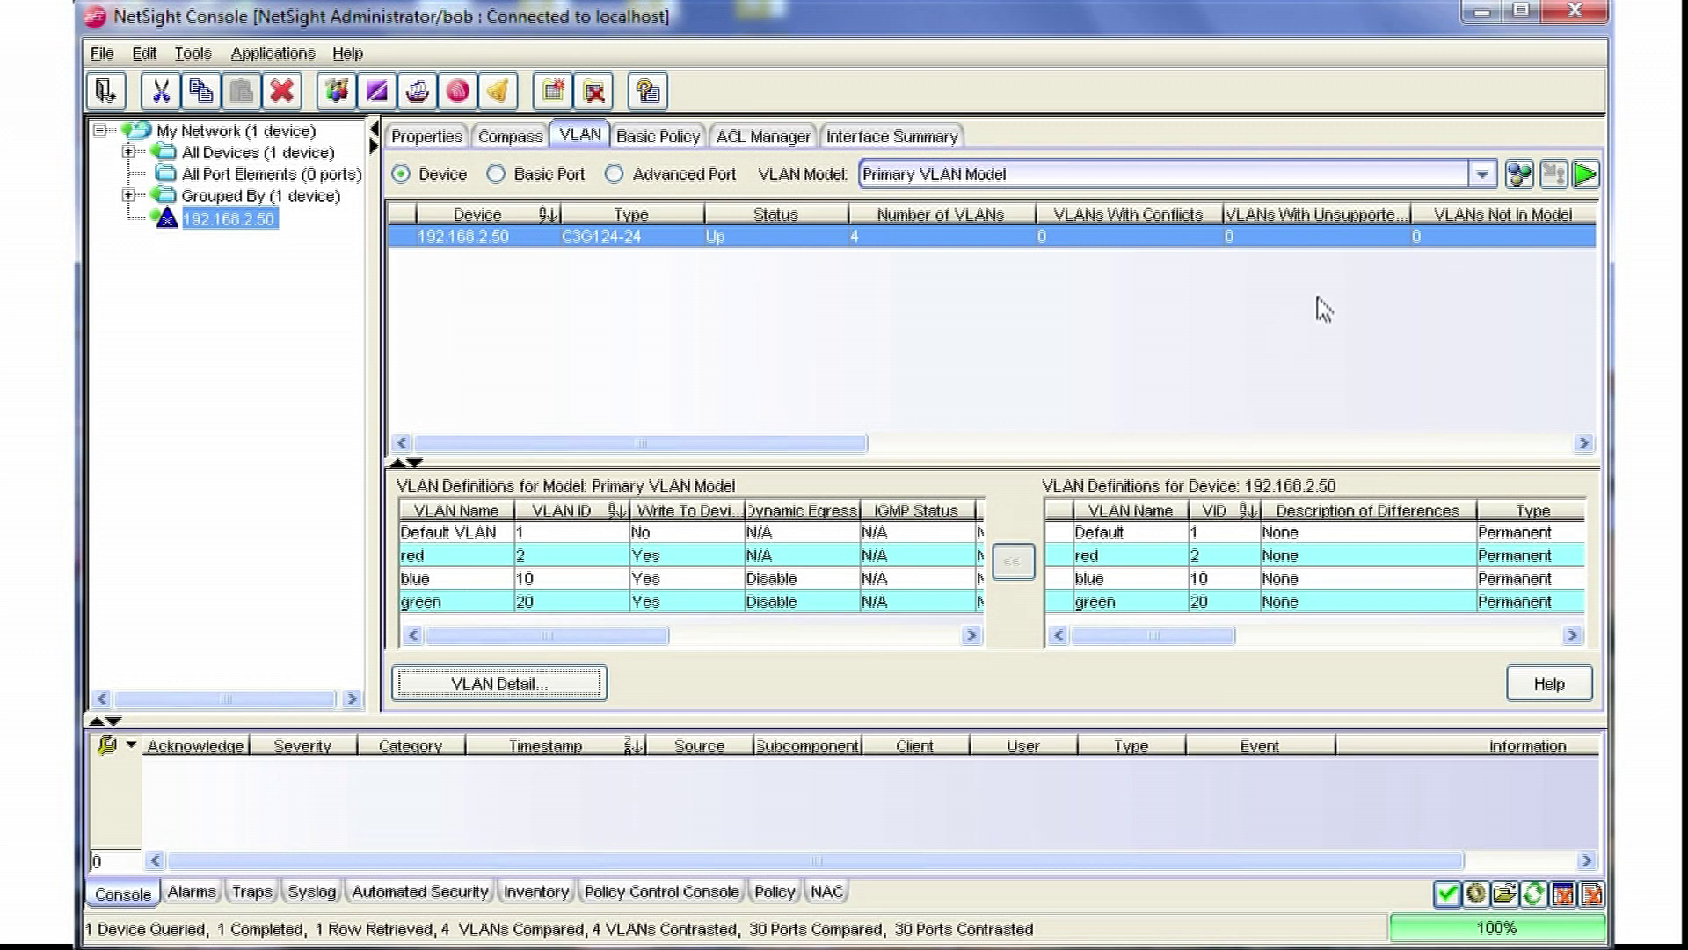
left_click(1520, 175)
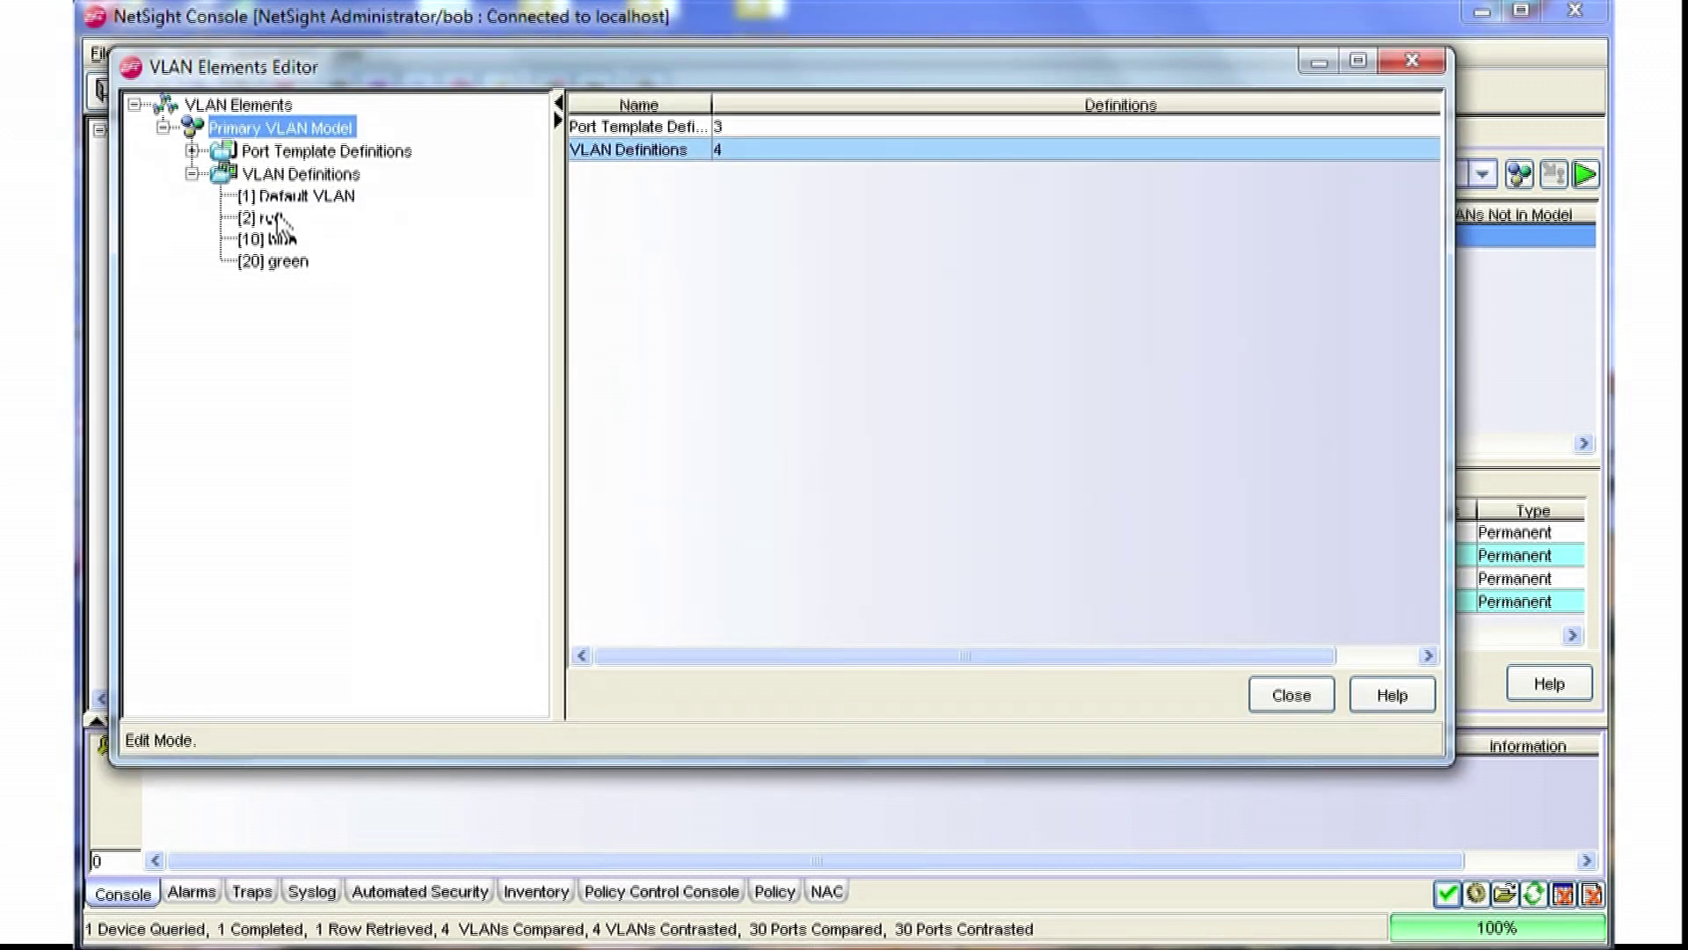
left_click(1292, 693)
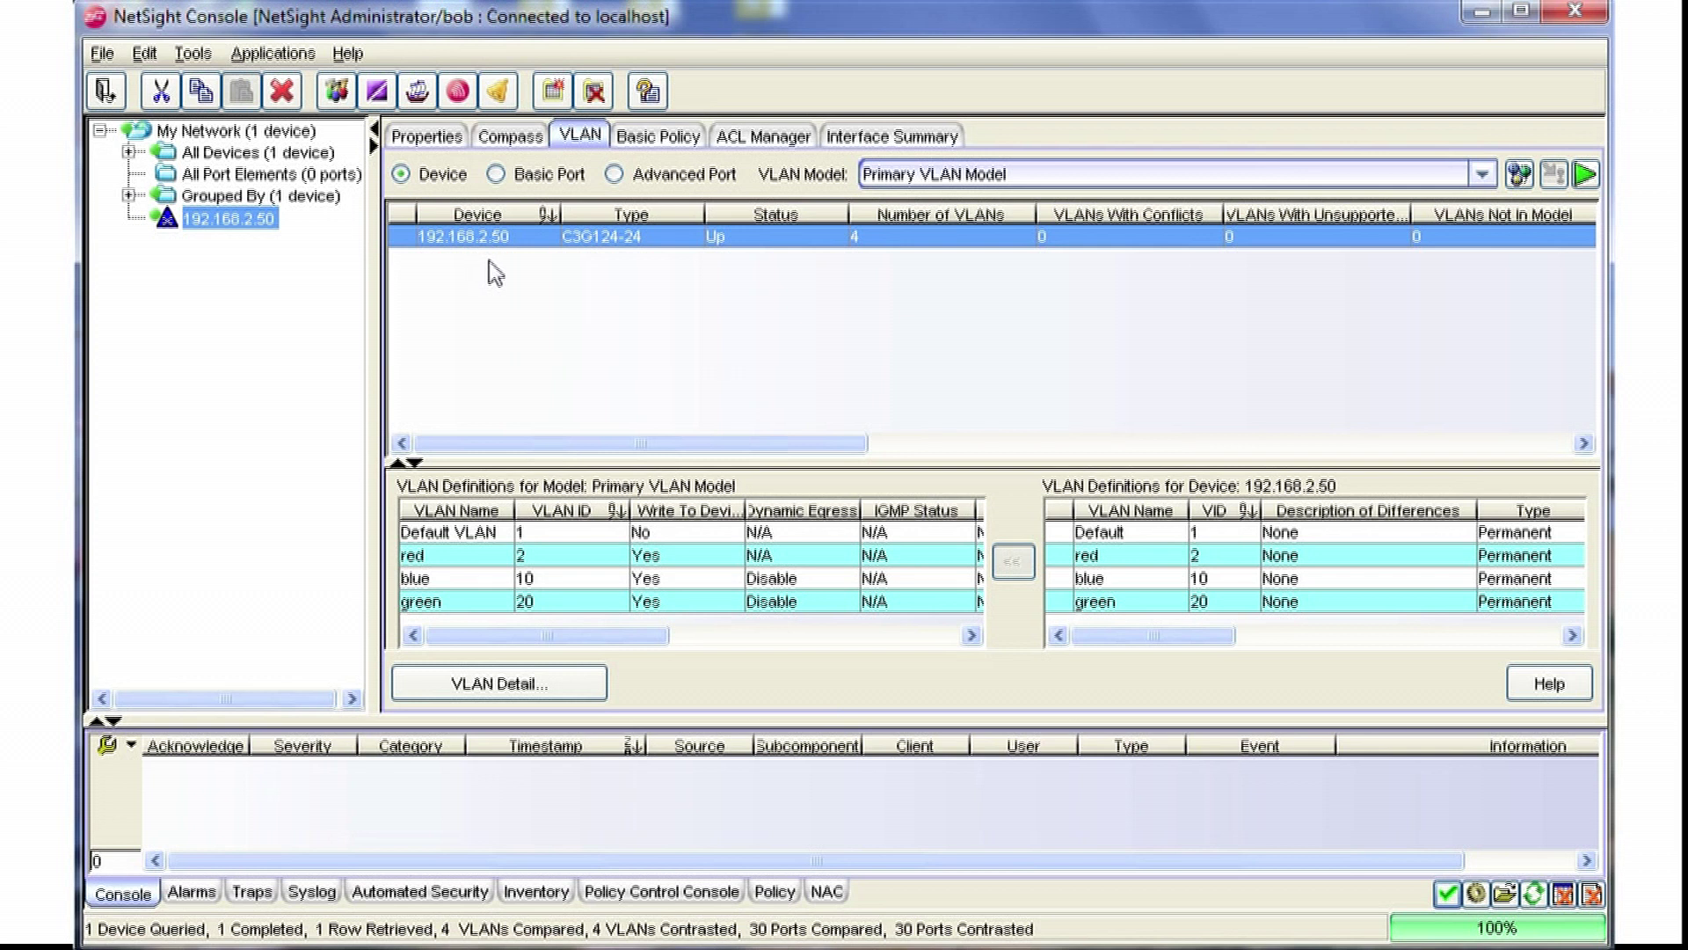
Step: Select ports ge.1.15 through ge.1.17 in the Basic Port view and bring up the bulk-edit row
left_click(520, 175)
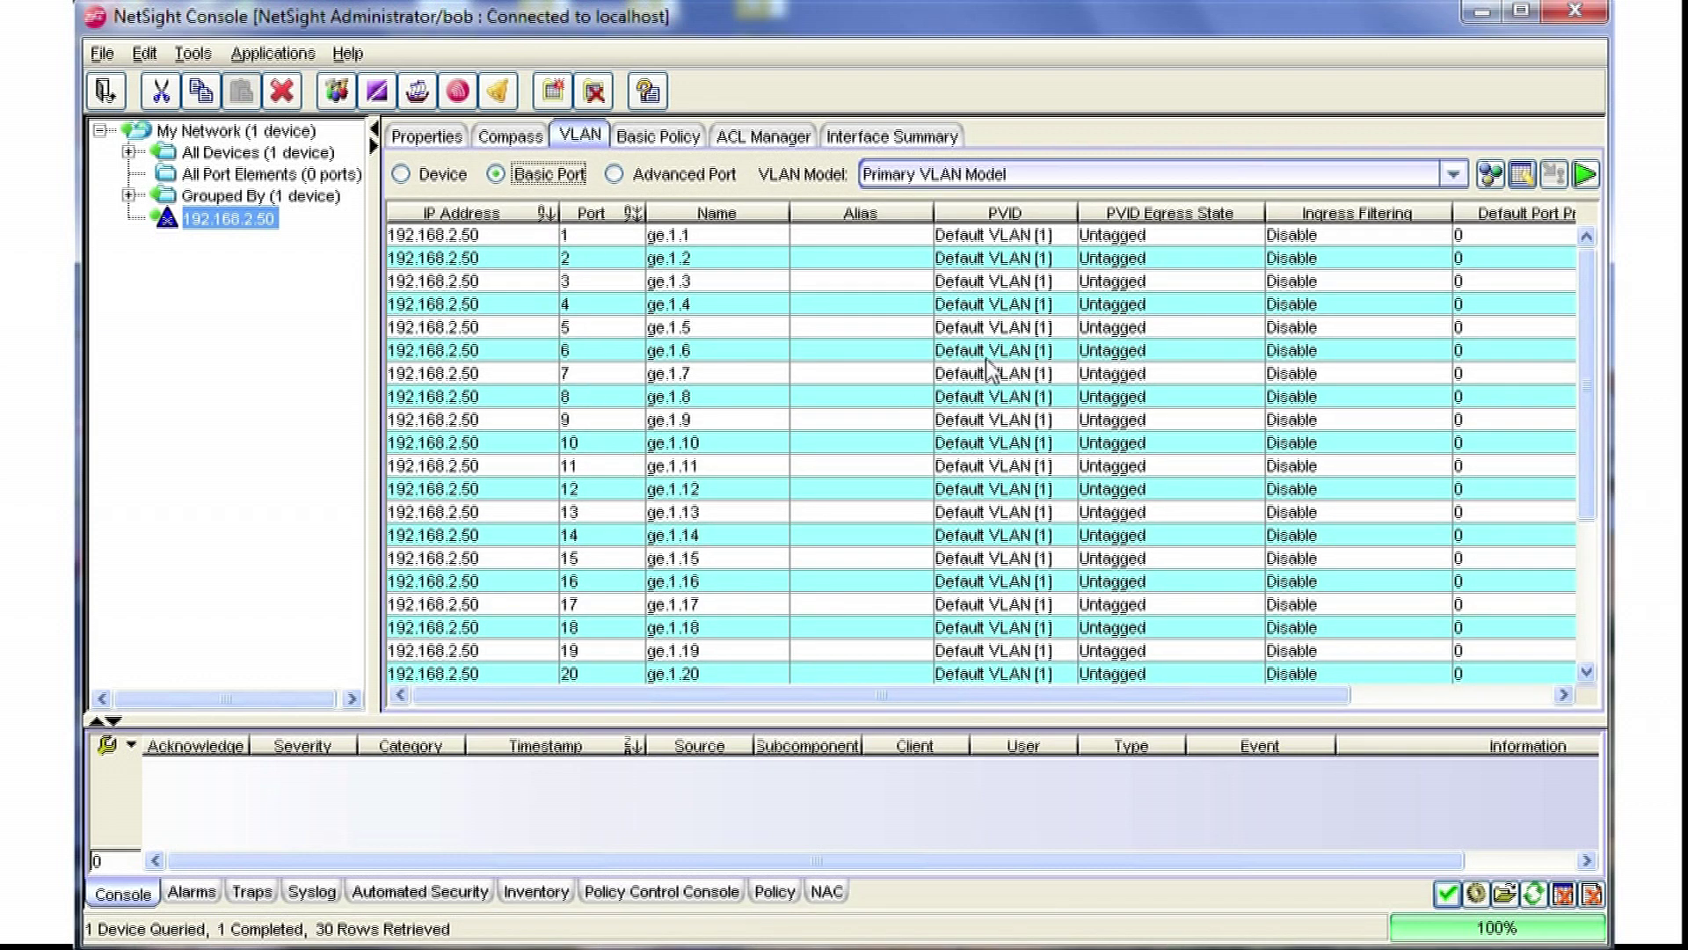
left_click(1005, 563)
left_click(1007, 606, "shift")
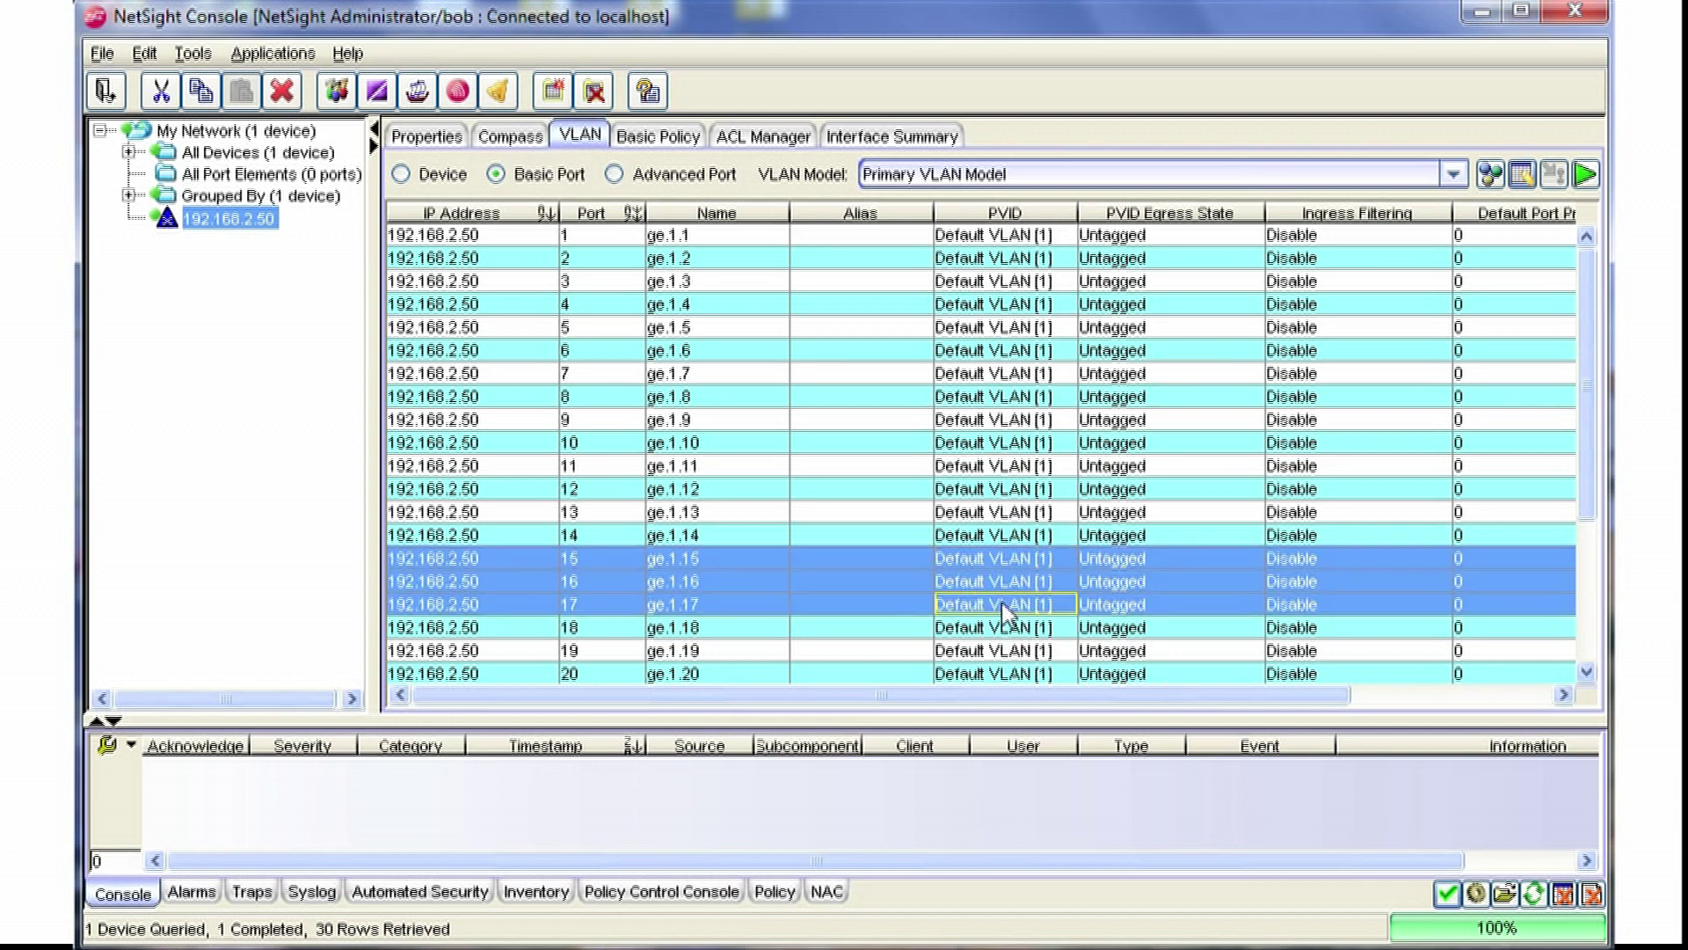
left_click(1530, 182)
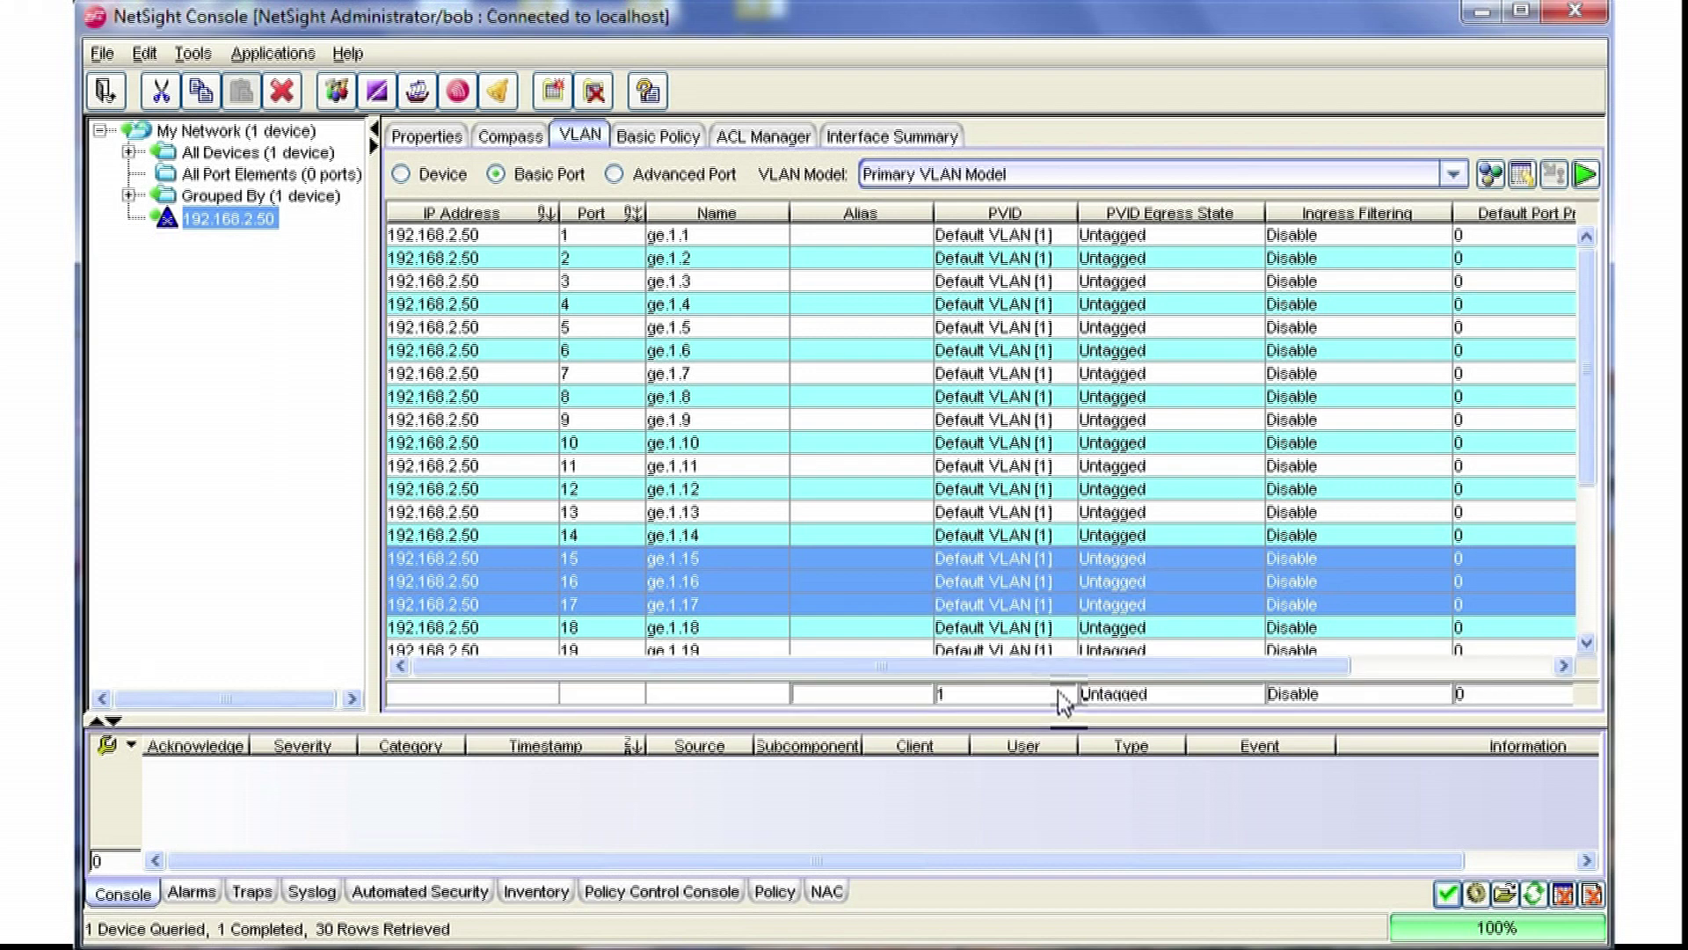
scroll(1207, 668, "right", 5)
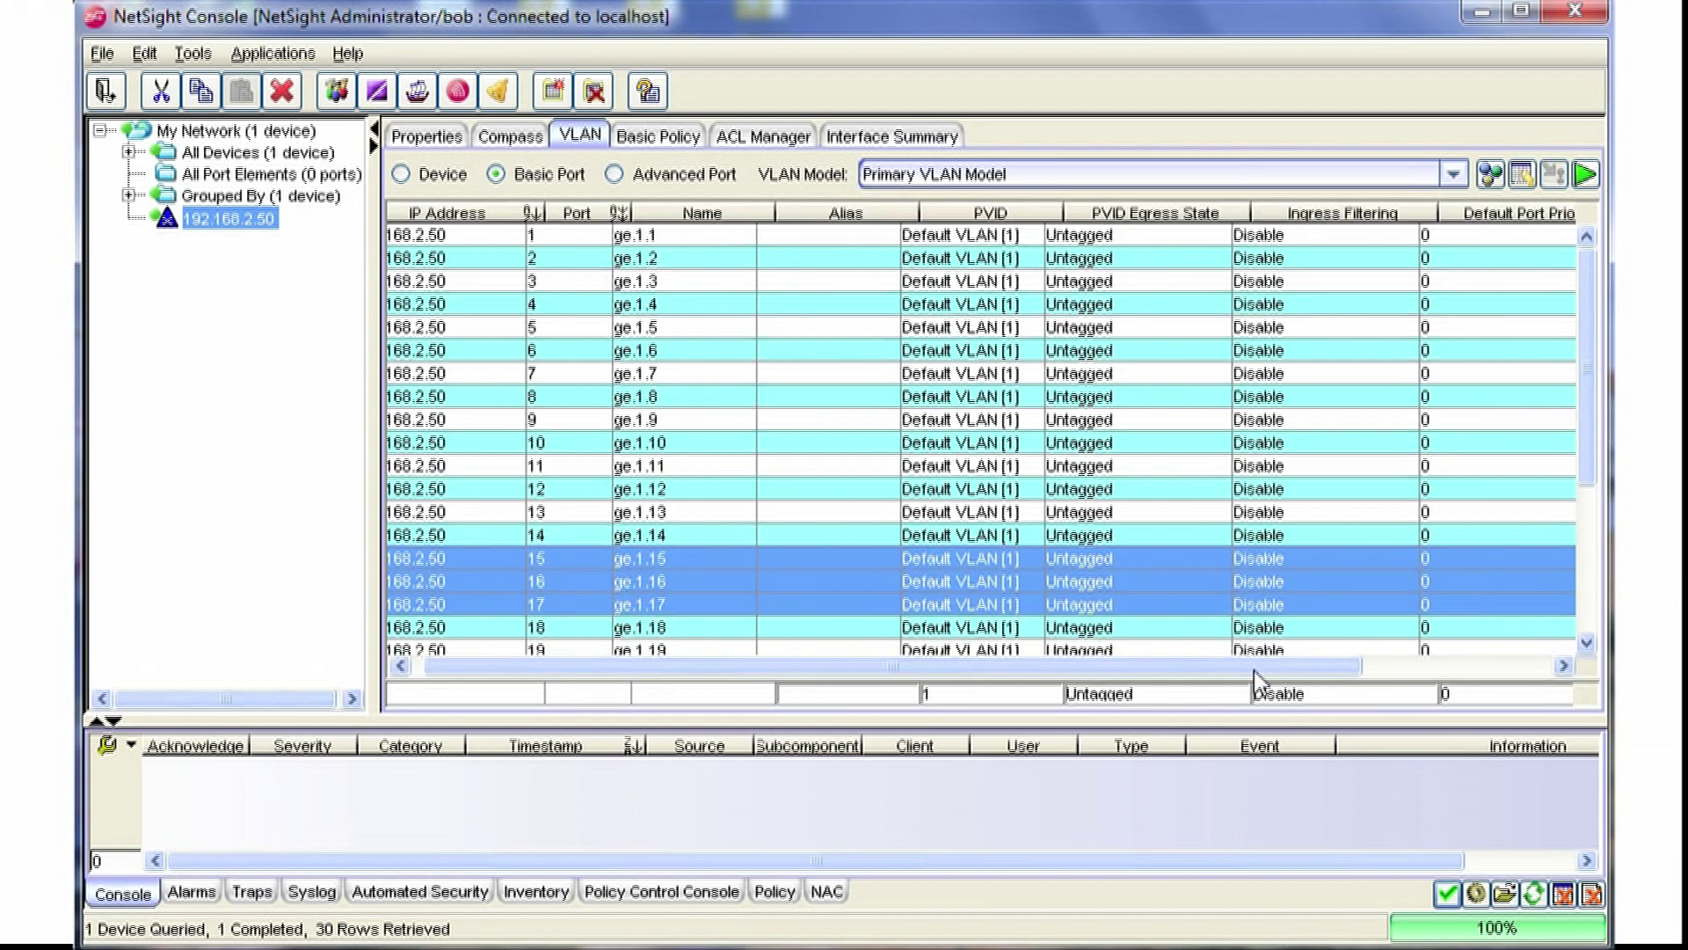
Step: Set the shared PVID of ports ge.1.15–ge.1.17 to blue [10] and apply it to the switch
left_click(830, 694)
left_click(974, 700)
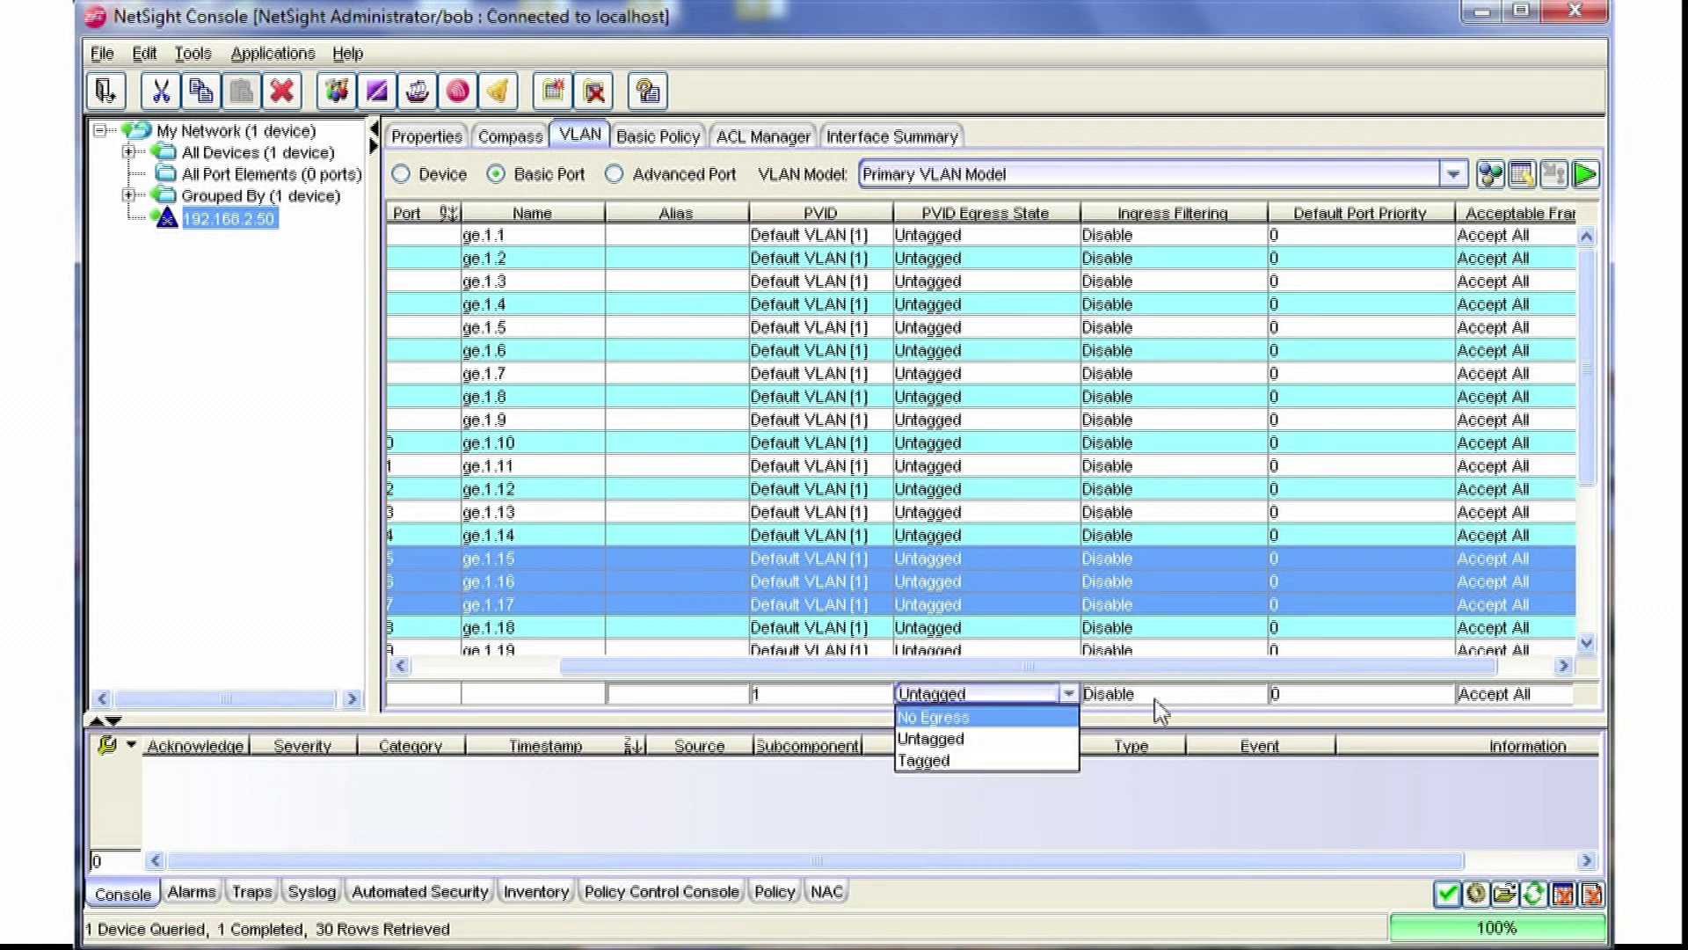
left_click(1156, 700)
left_click(1495, 695)
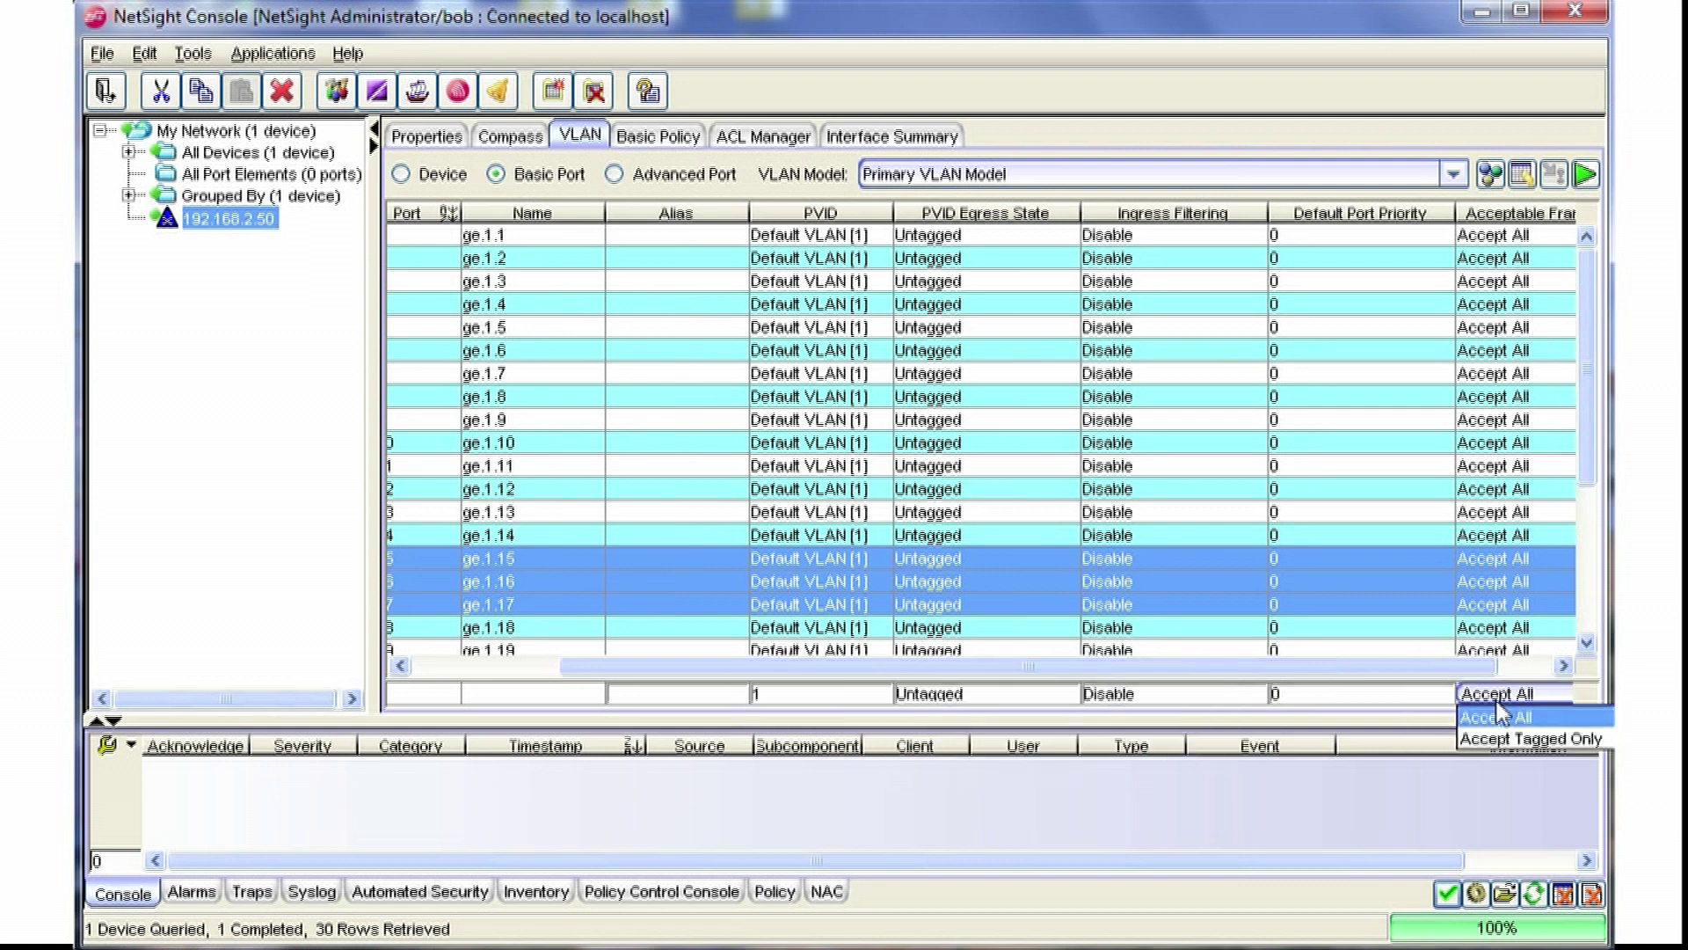
left_click(860, 694)
left_click(881, 693)
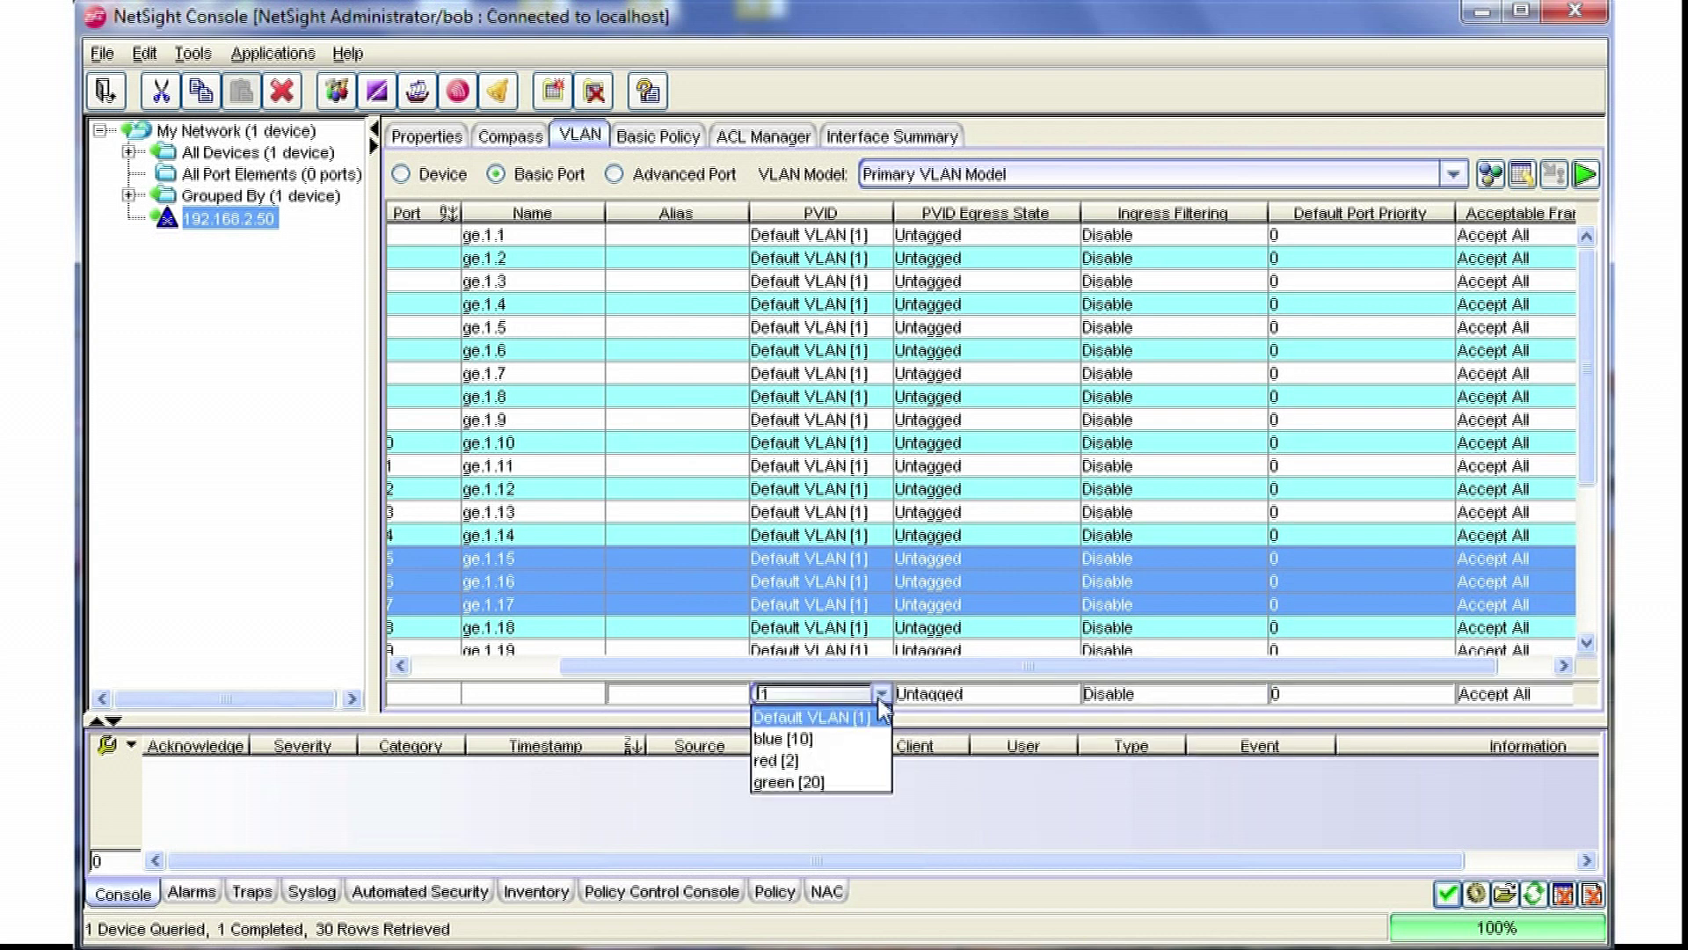
left_click(851, 747)
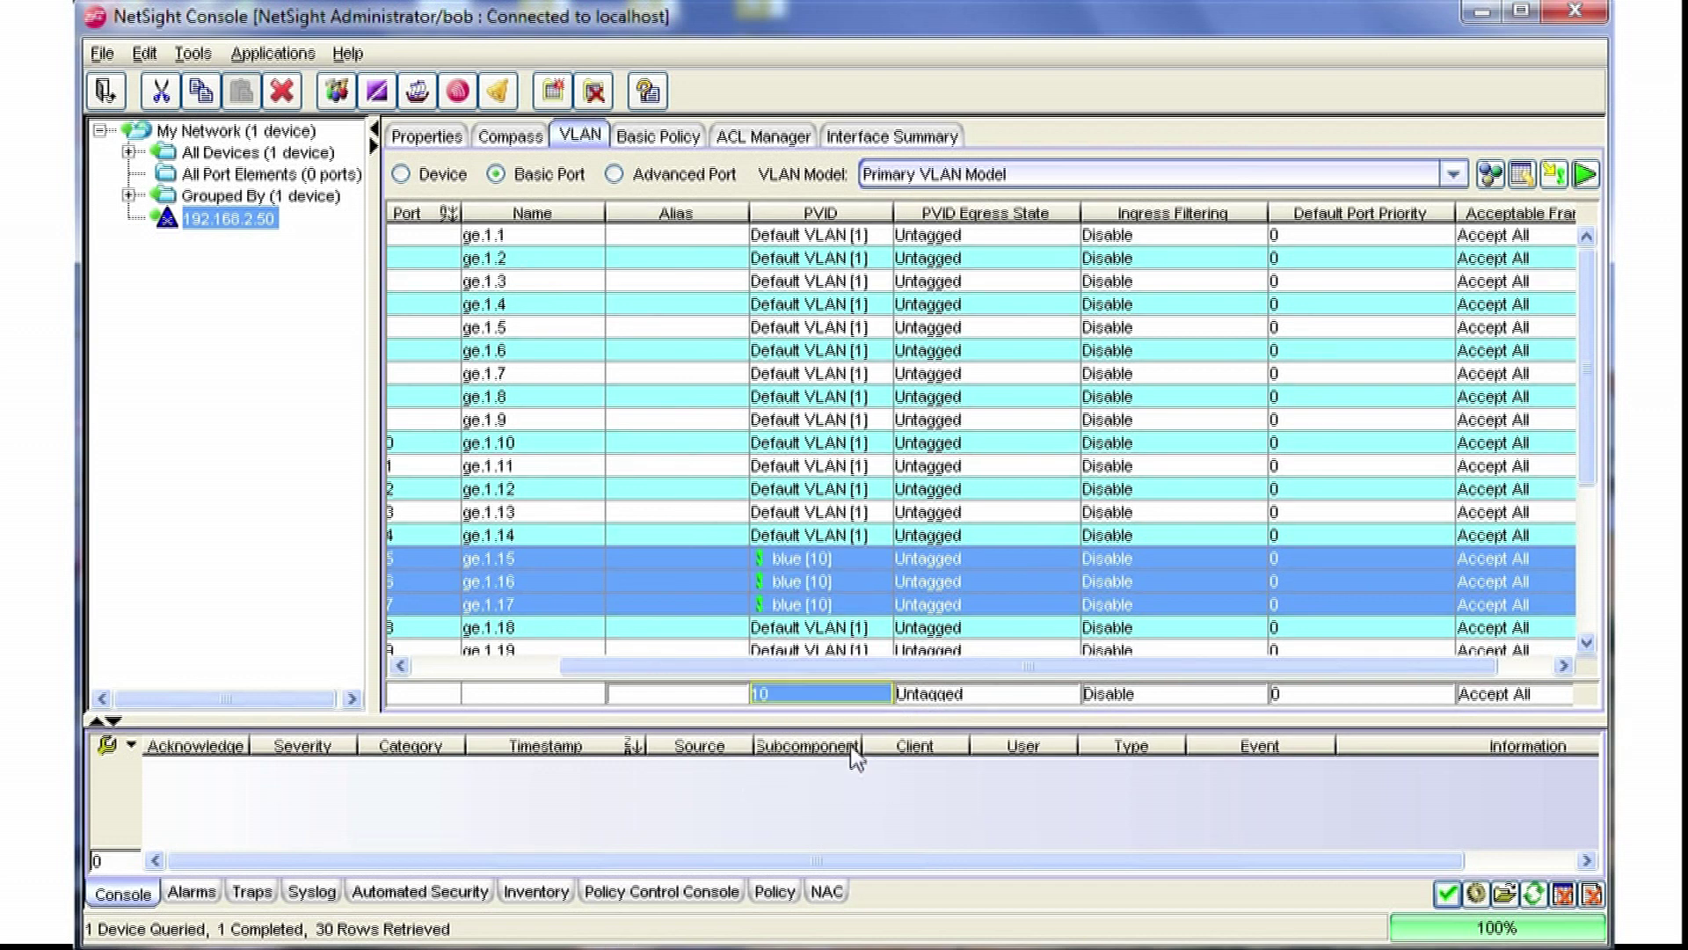
left_click(1555, 176)
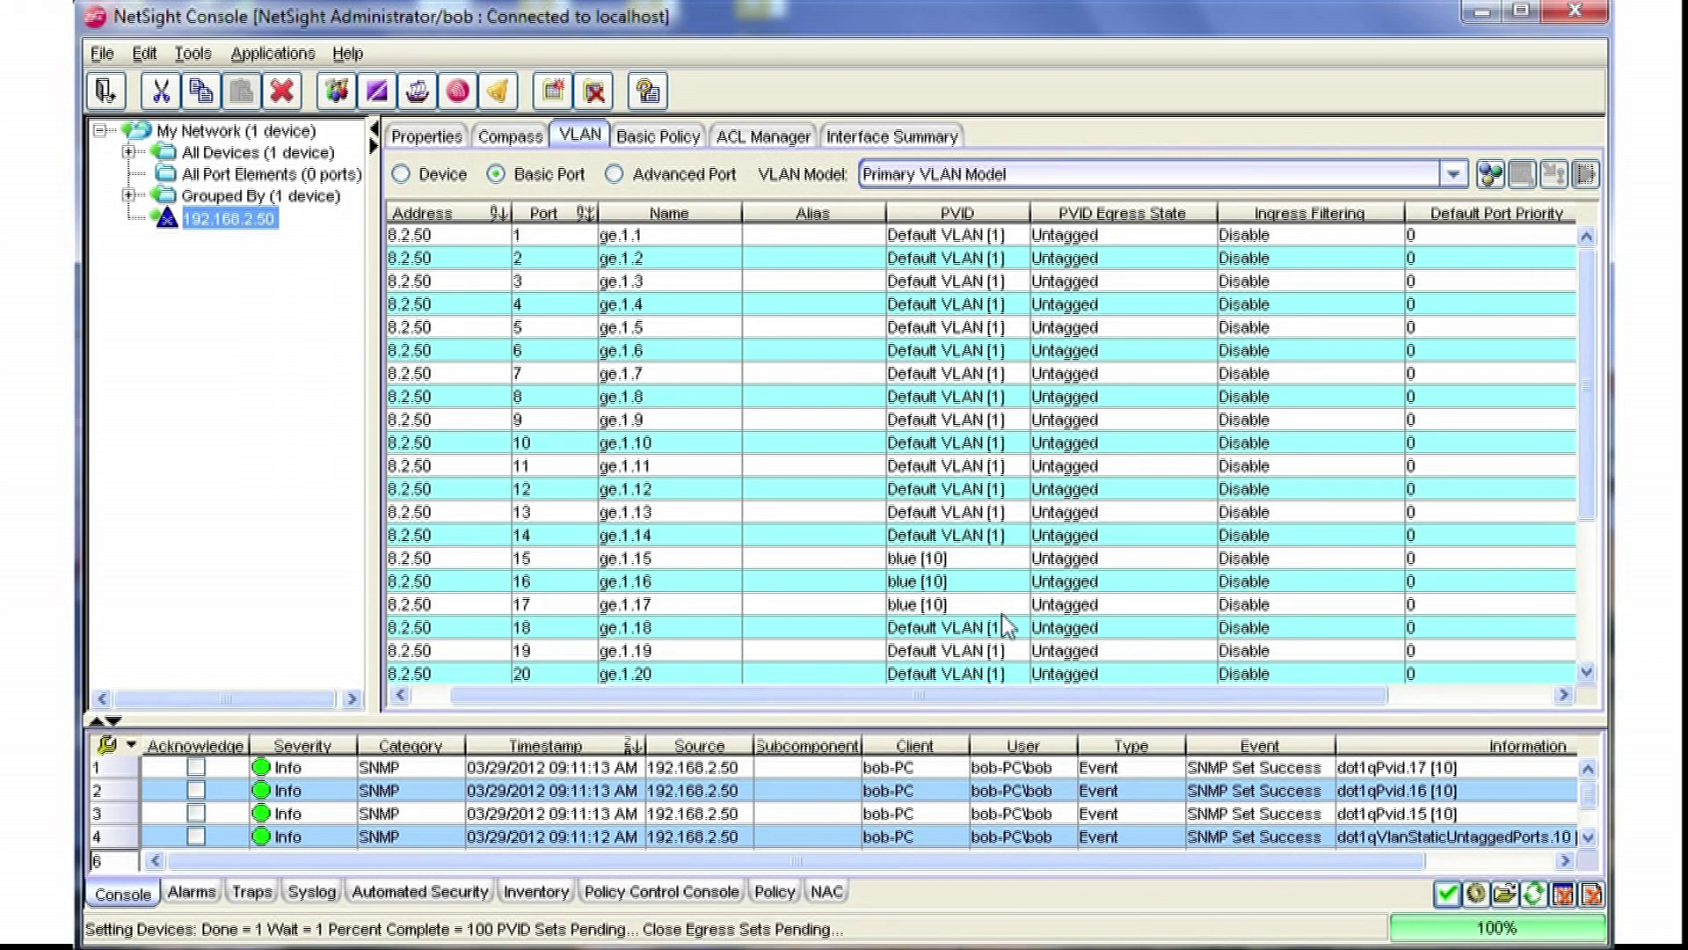
Step: Open a Telnet session to switch 192.168.2.50 and log in
right_click(263, 230)
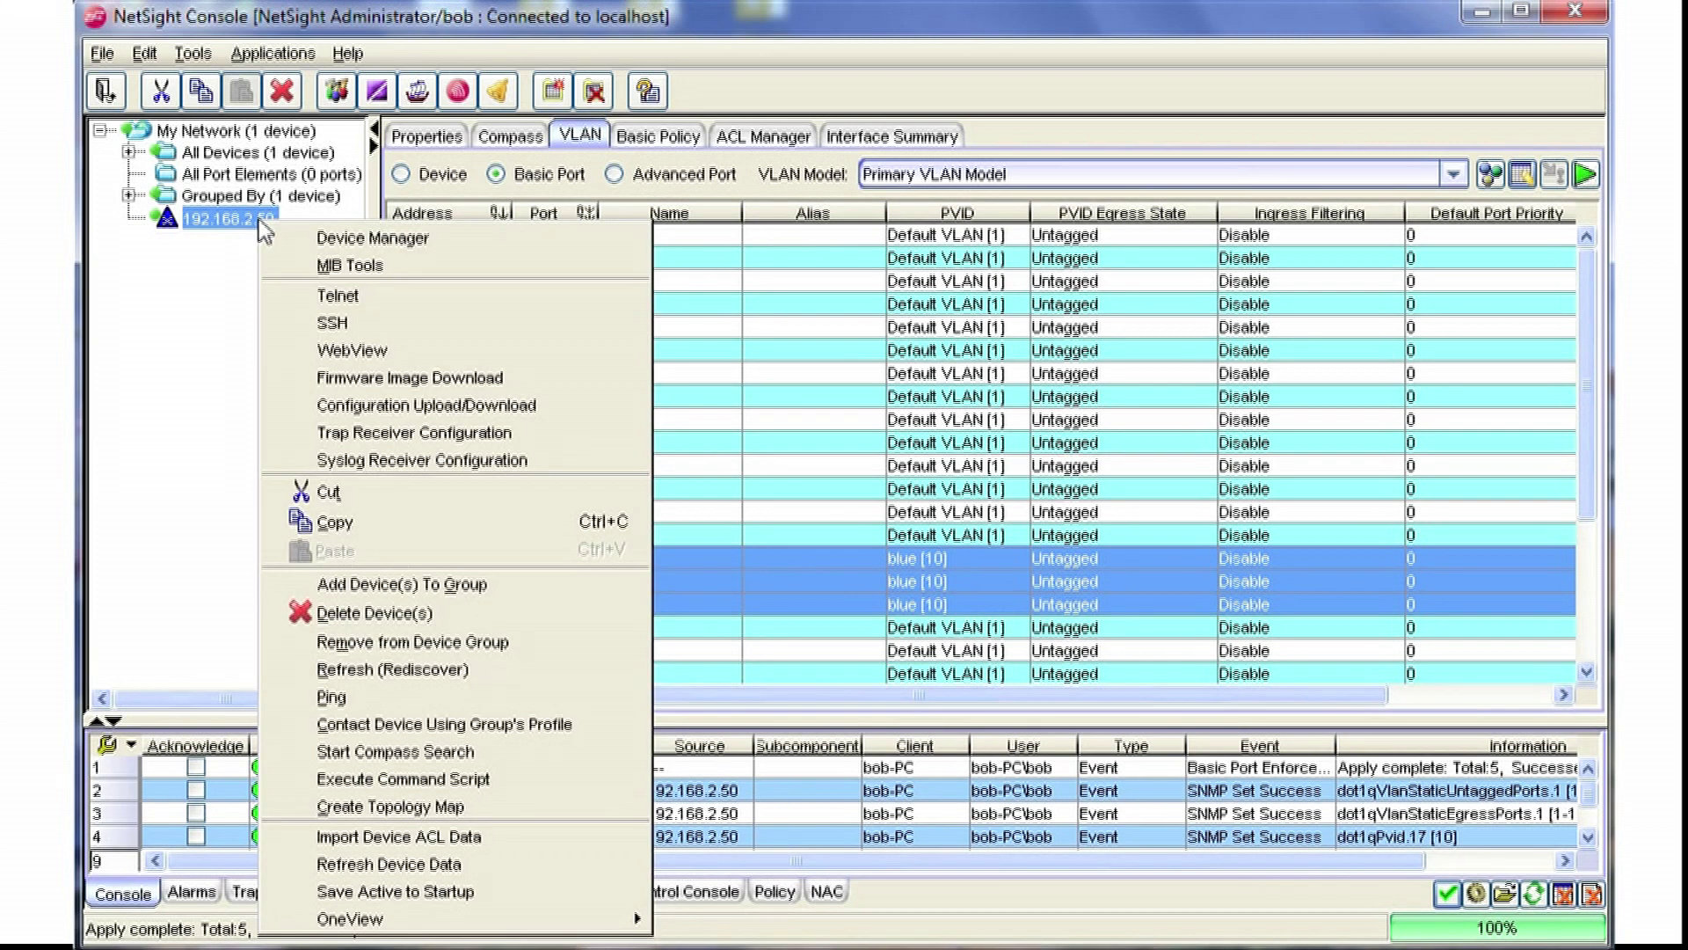
left_click(356, 299)
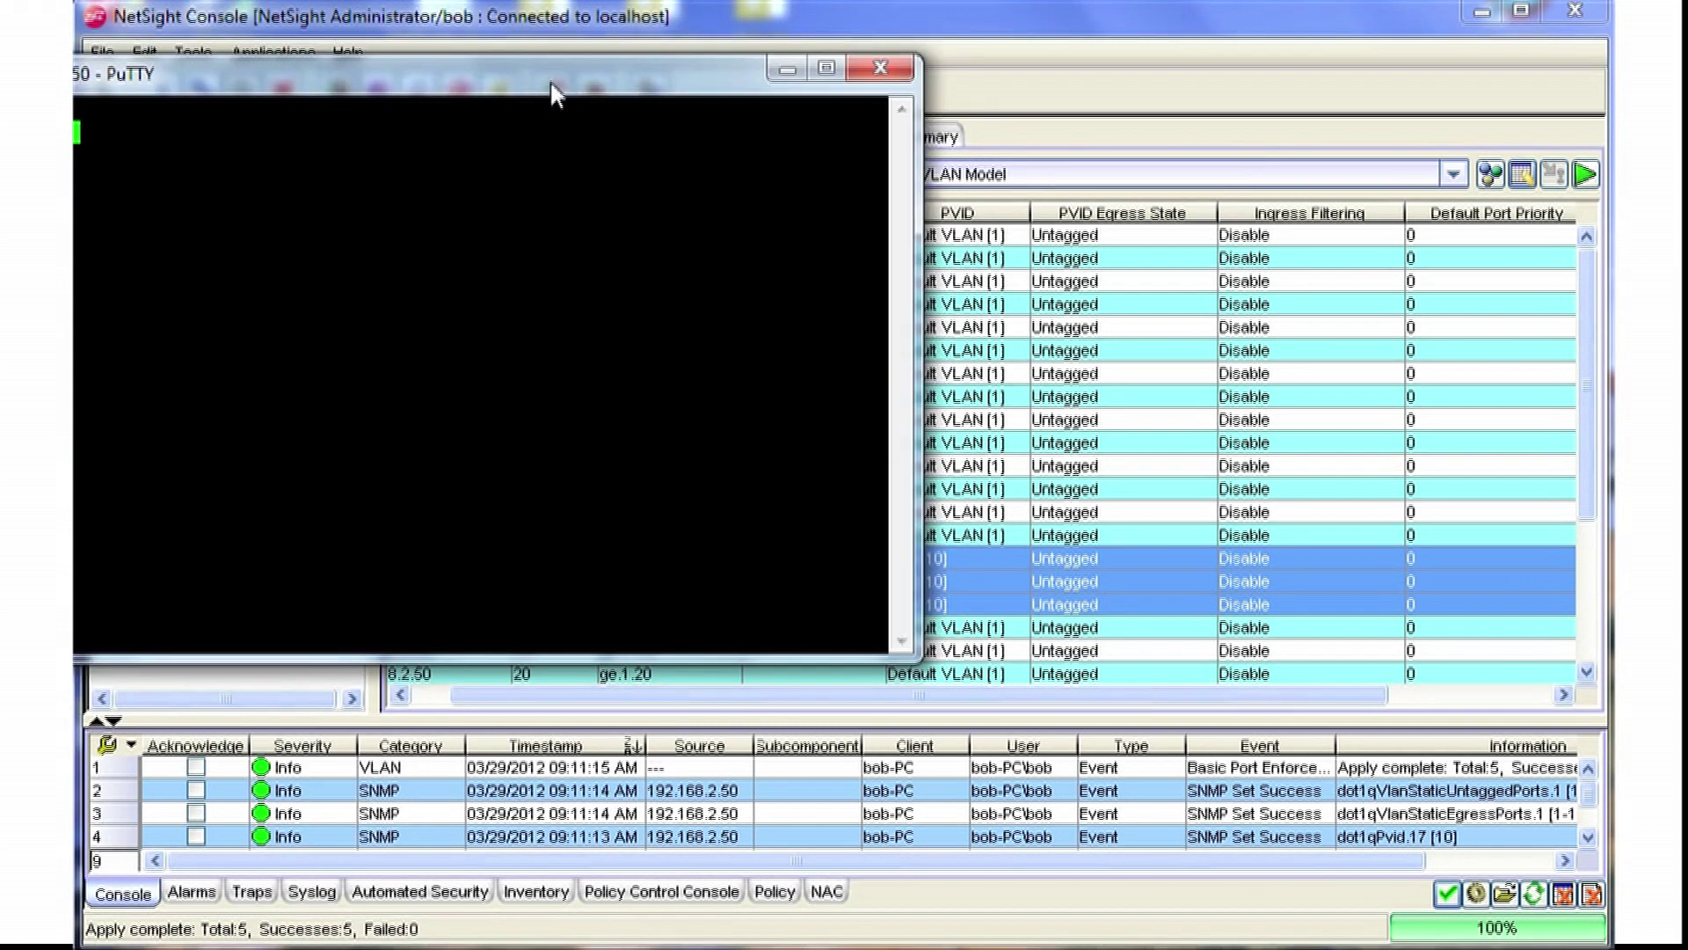
left_click_drag(550, 81, 872, 134)
type("admin")
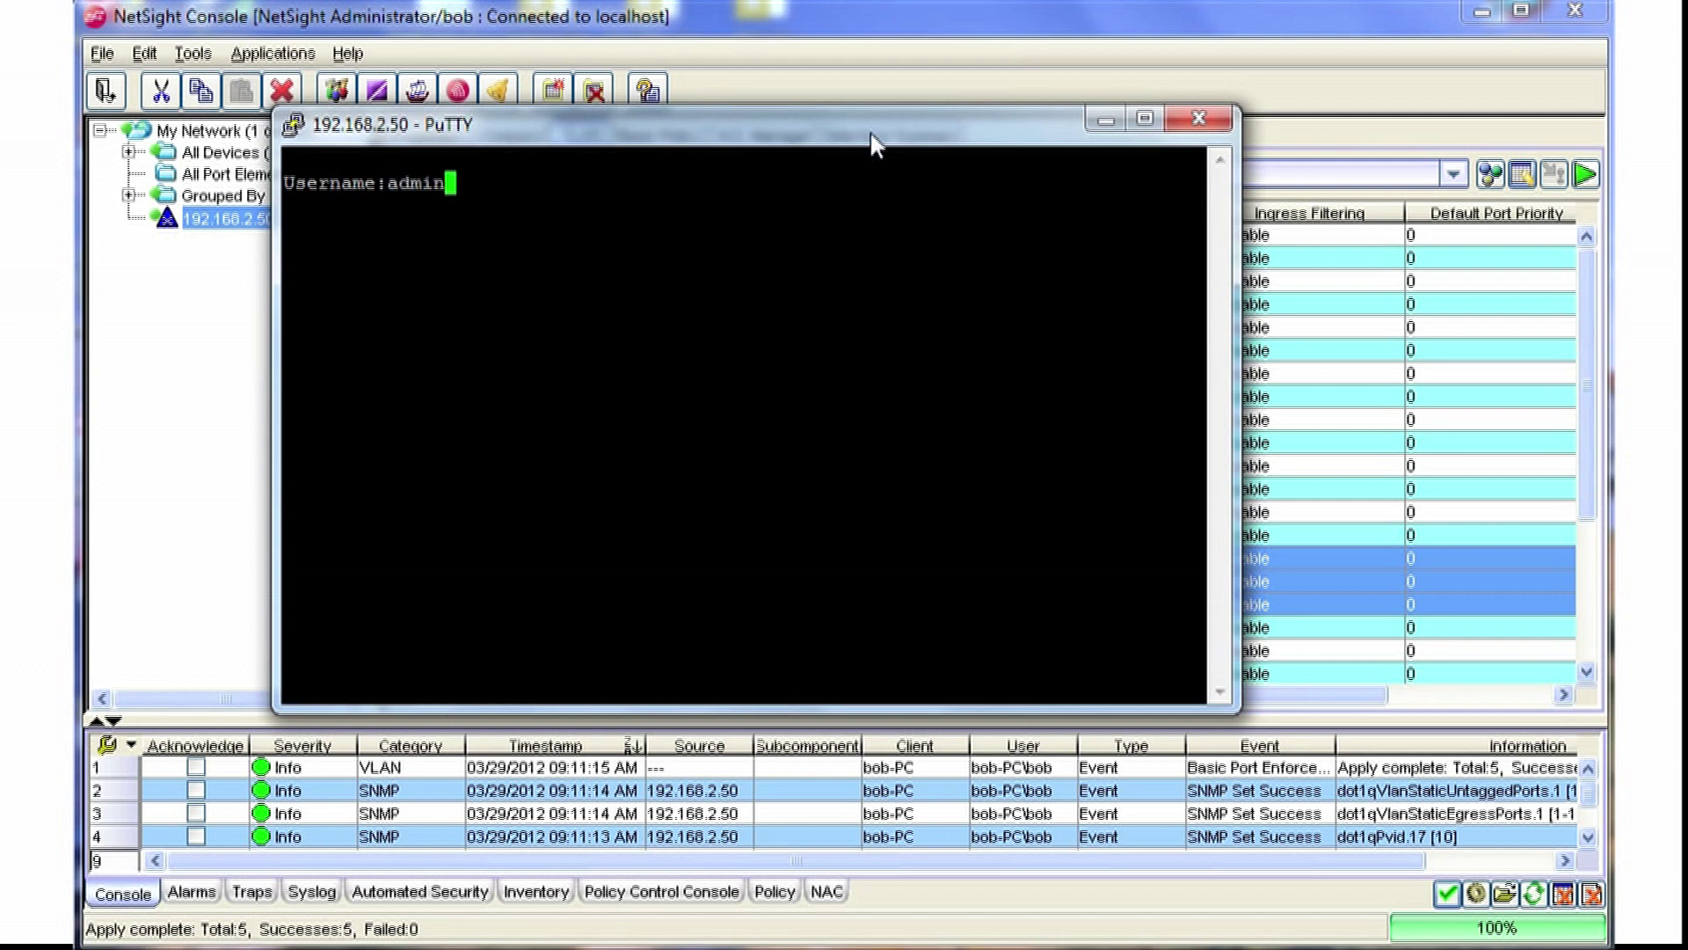
key("Return")
key("Return")
Step: Run 'show vlan portinfo port ge.1.14-18' to confirm ports 15–17 are on VLAN 10
type("show por")
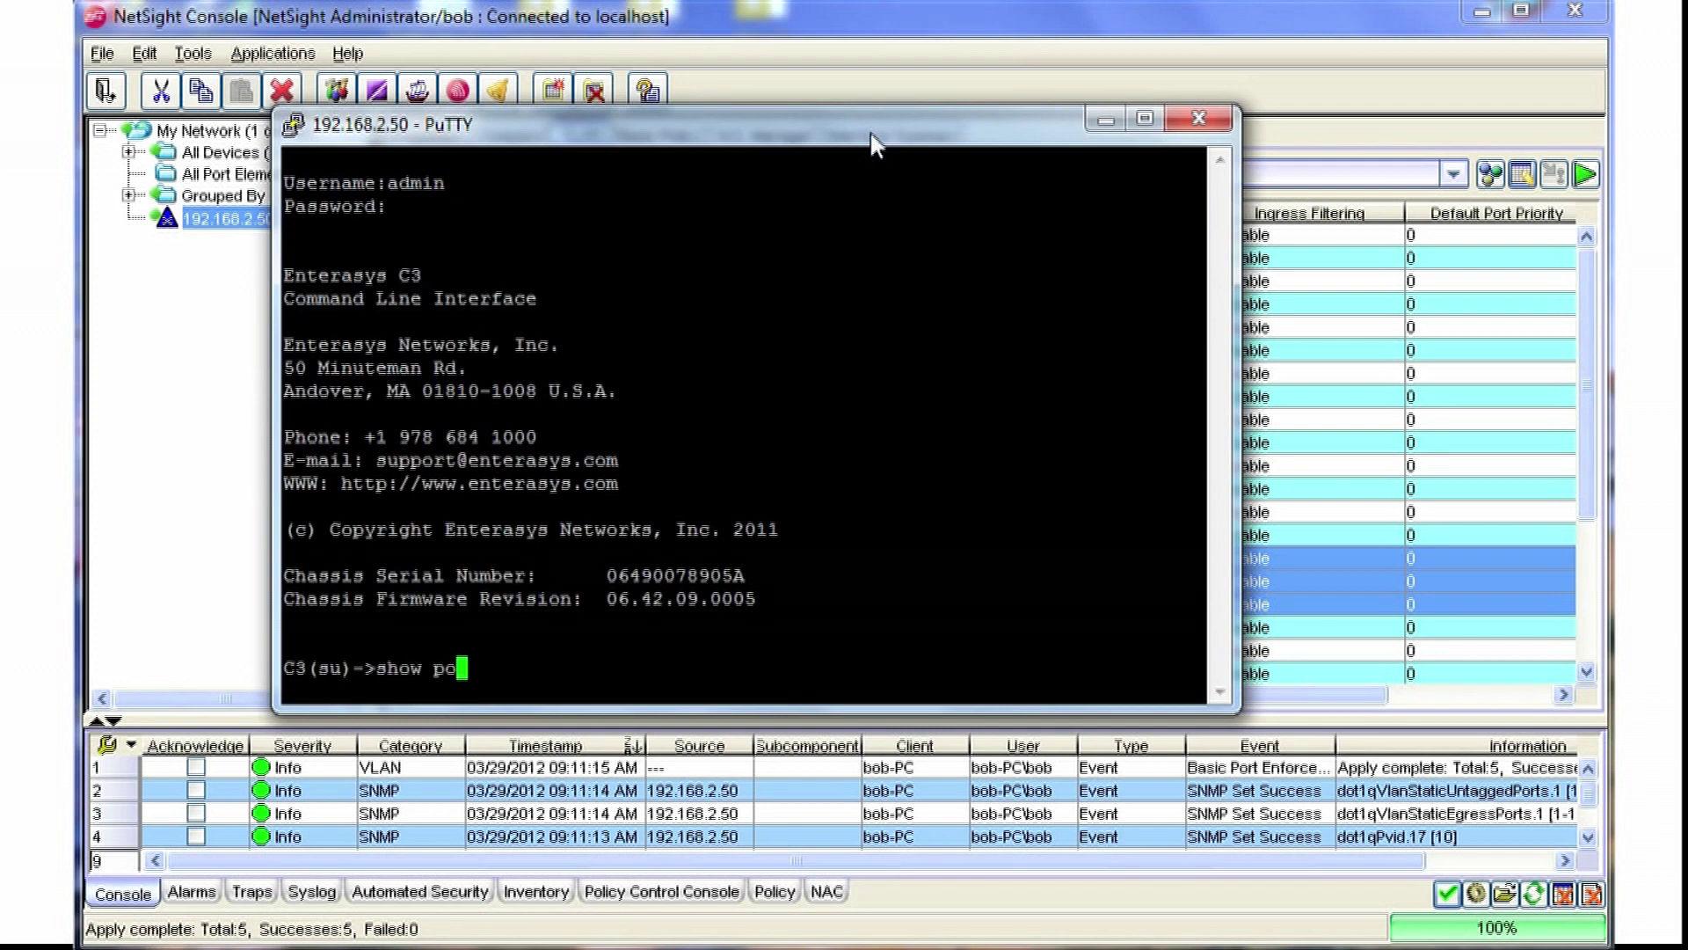
key("BackSpace")
key("BackSpace")
key("BackSpace")
type("vlan portinfo ")
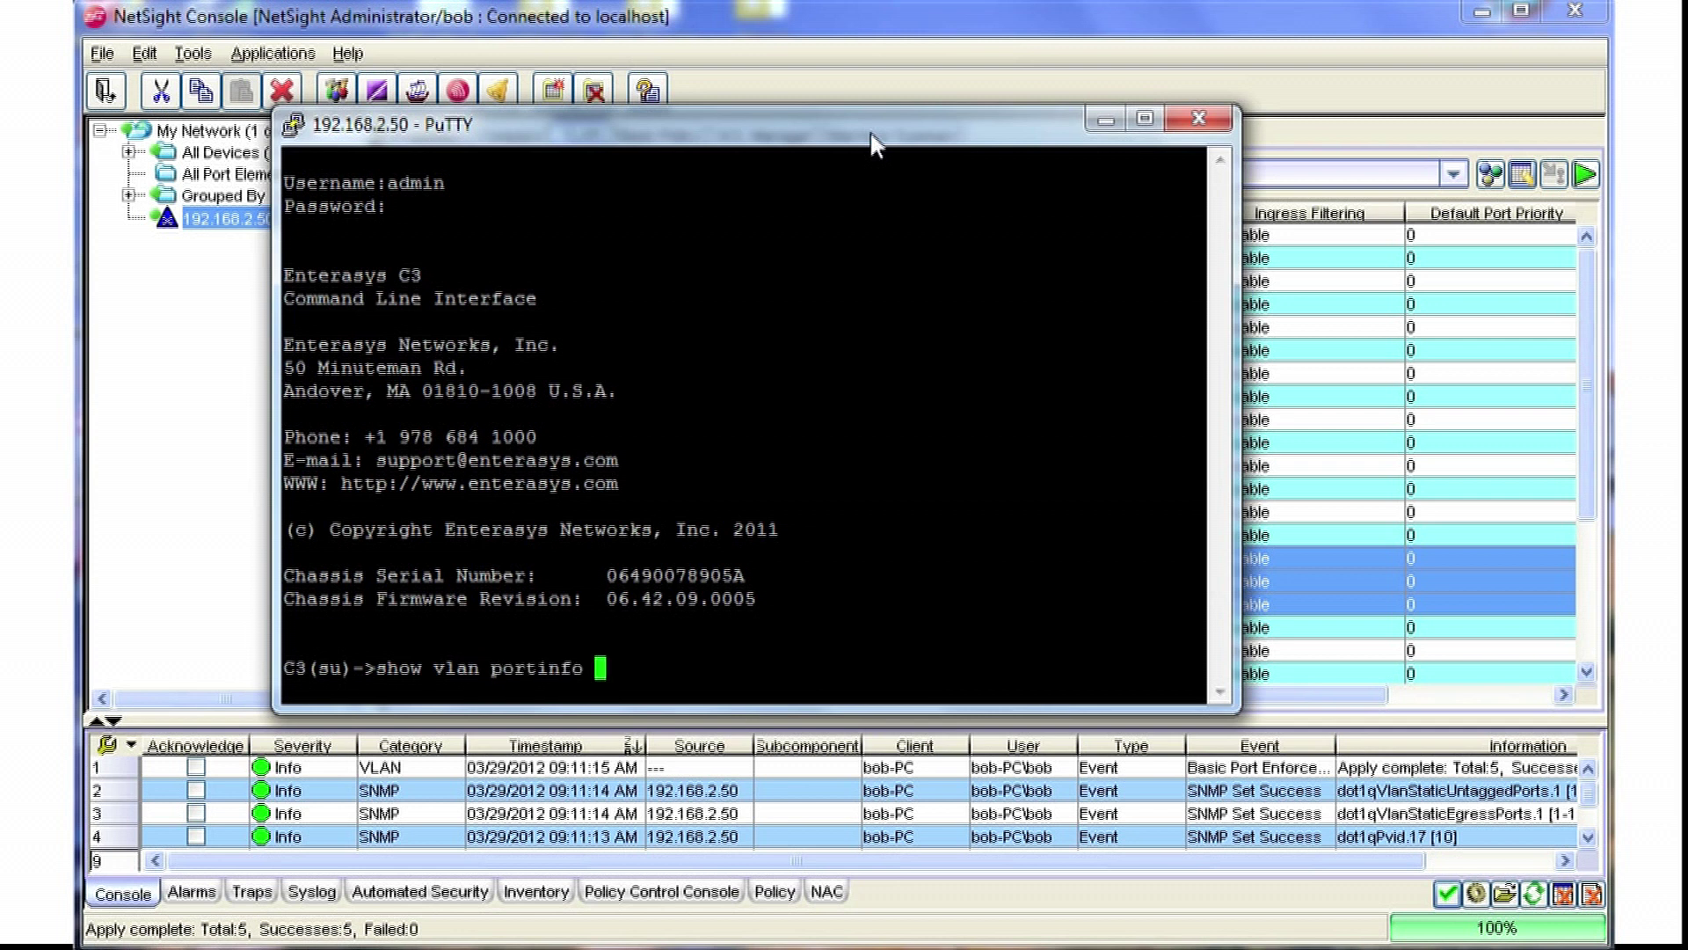
type("port ge.1.11.")
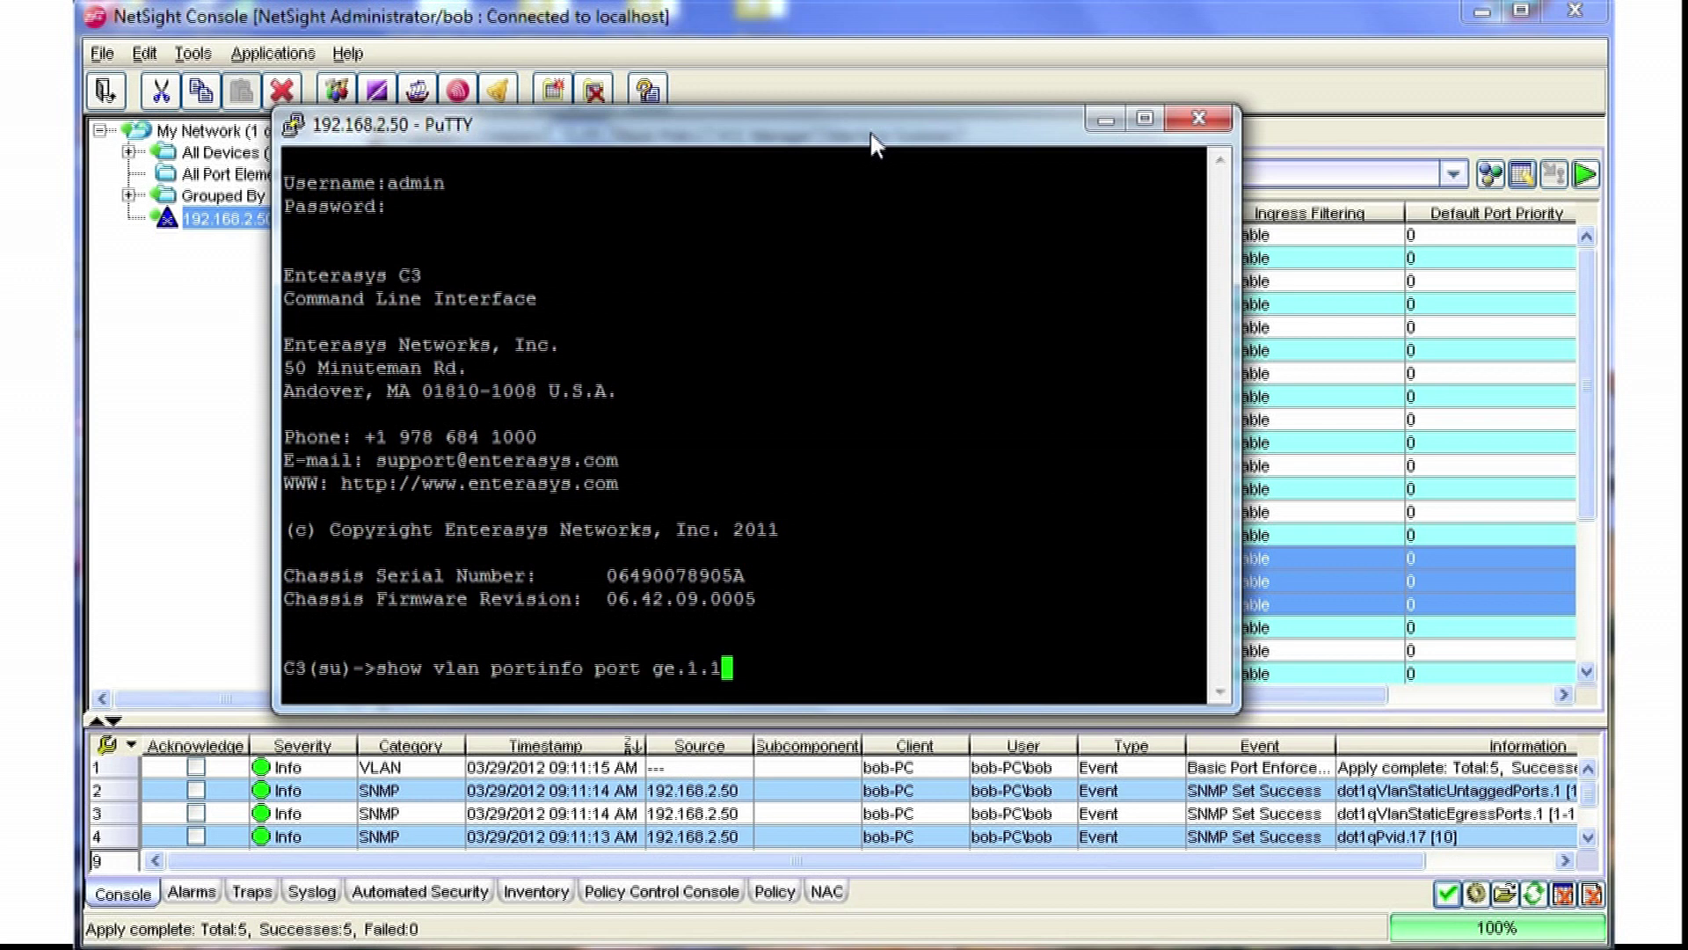
key("BackSpace")
type("-18")
key("Return")
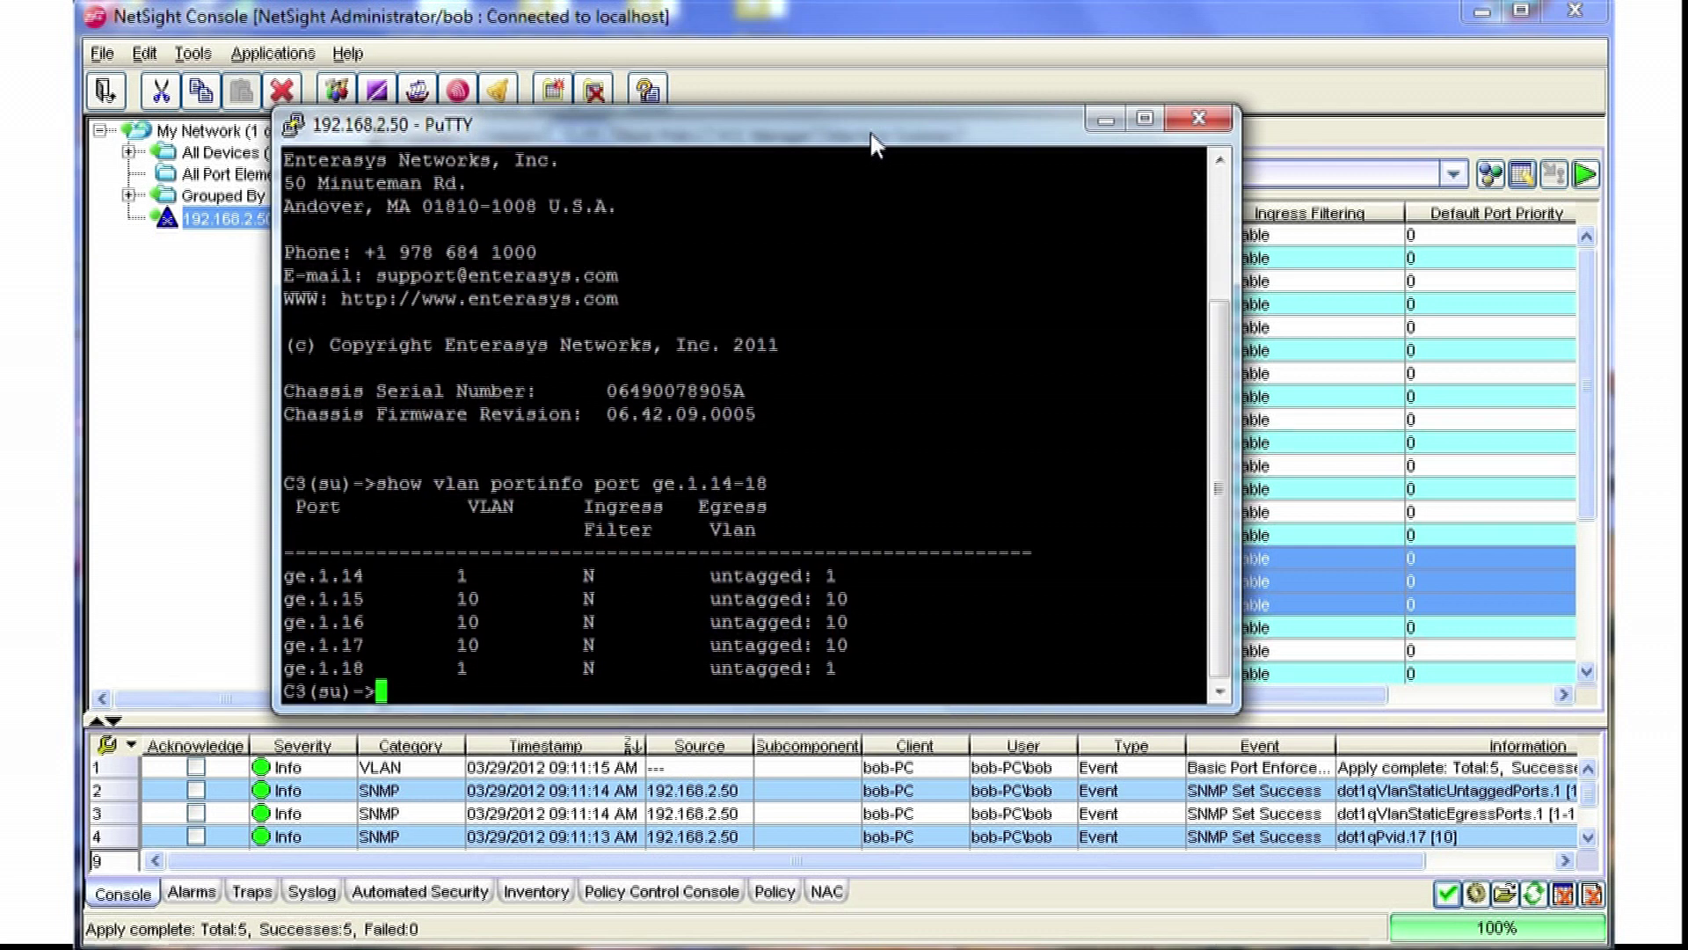